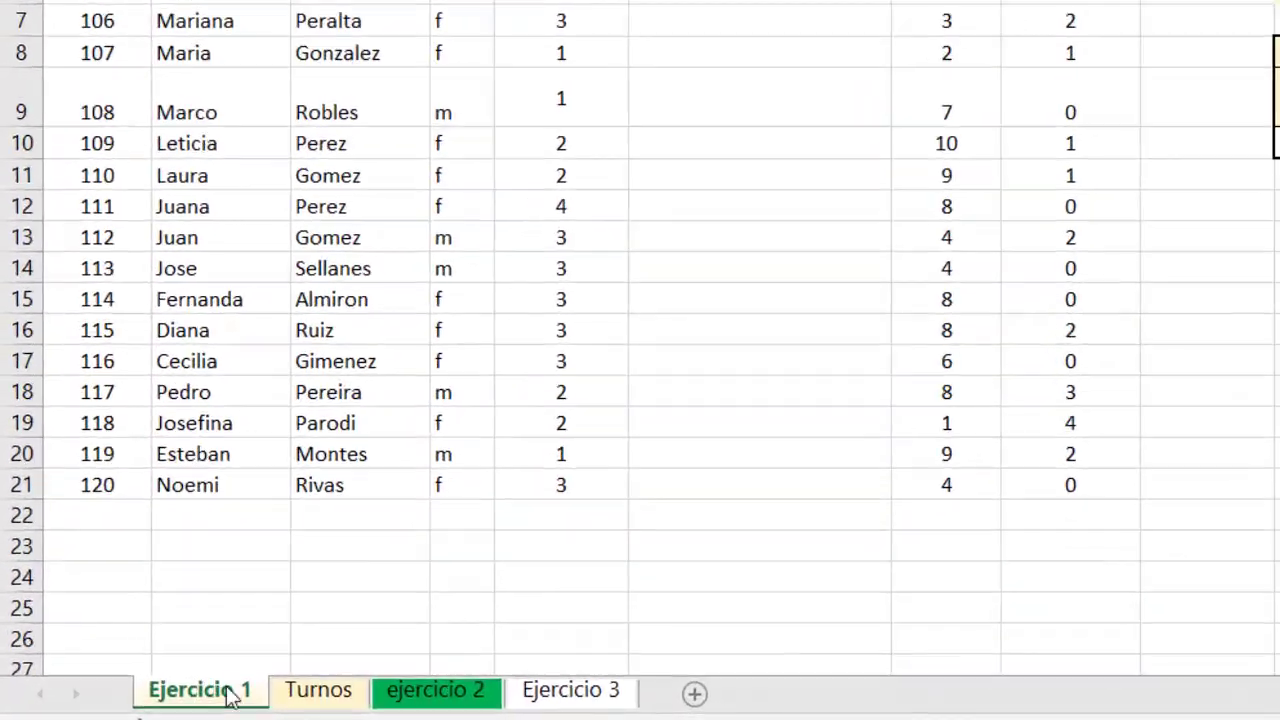
On the Turnos sheet, name the course code and shift table A1:B4 TURNOS.
{"action": "left_click", "coordinate": [201, 703]}
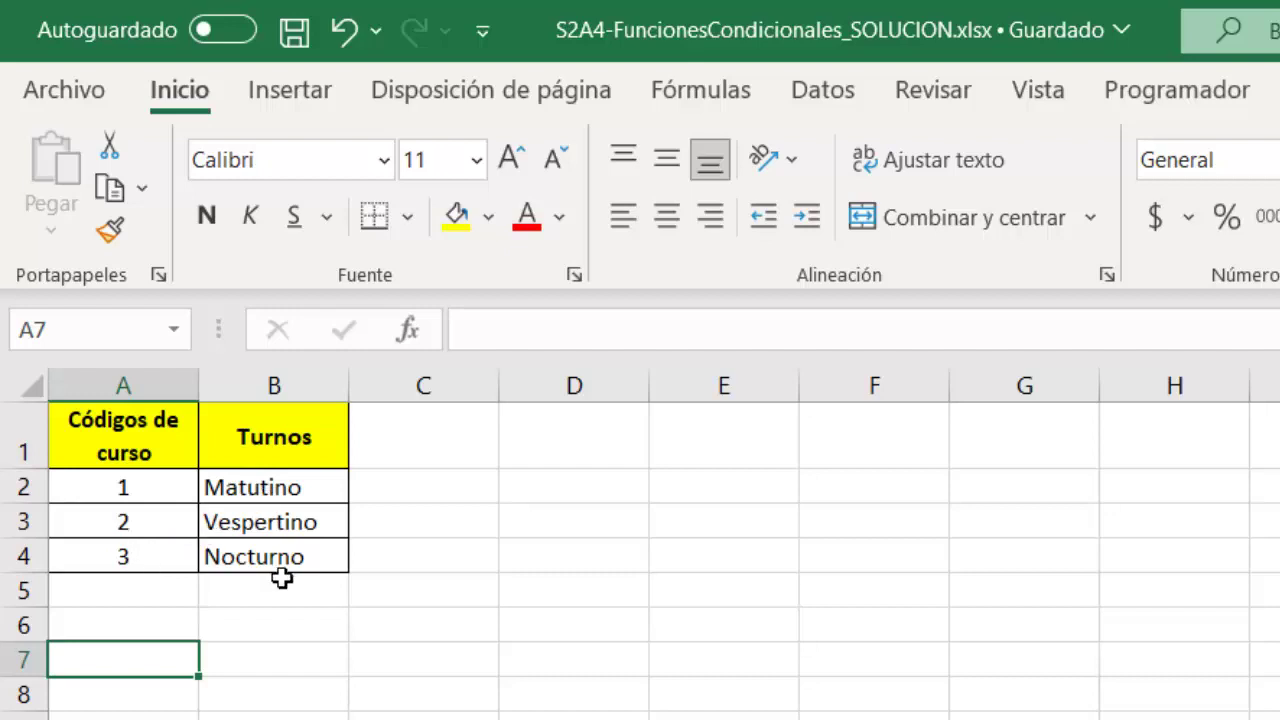
{"action": "left_click_drag", "start_coordinate": [150, 428], "coordinate": [288, 568]}
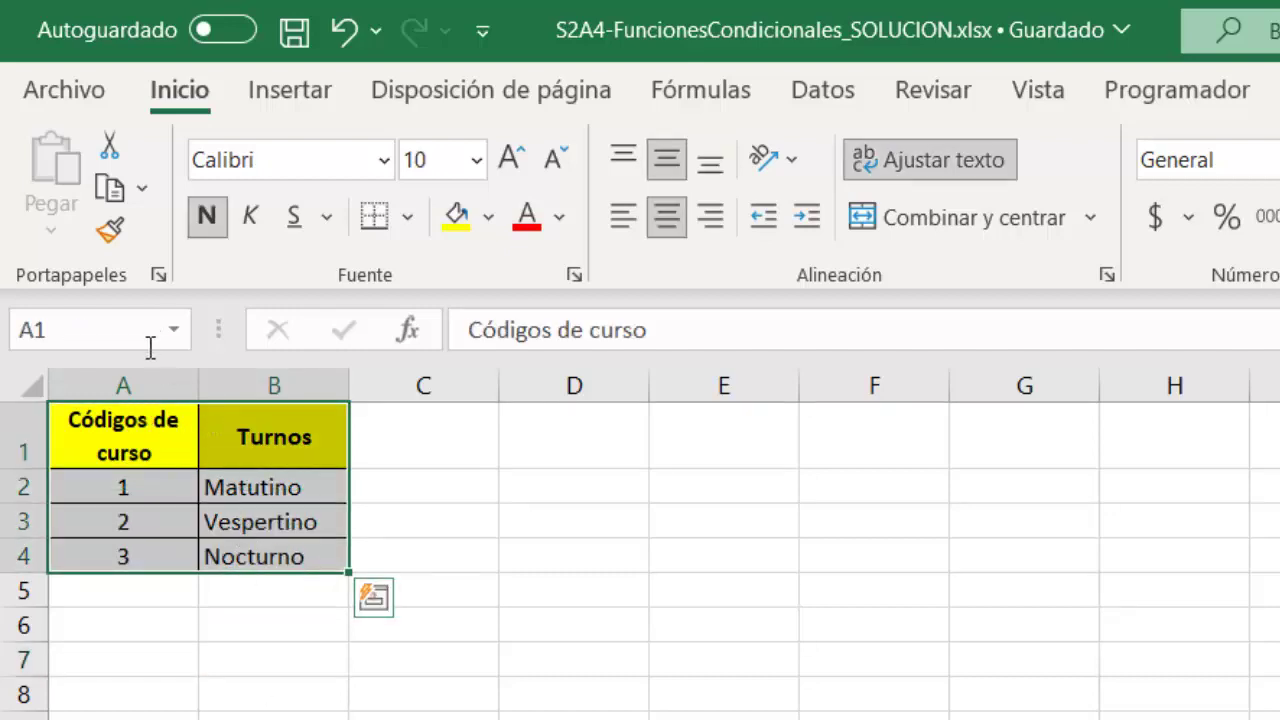
{"action": "left_click", "coordinate": [148, 344]}
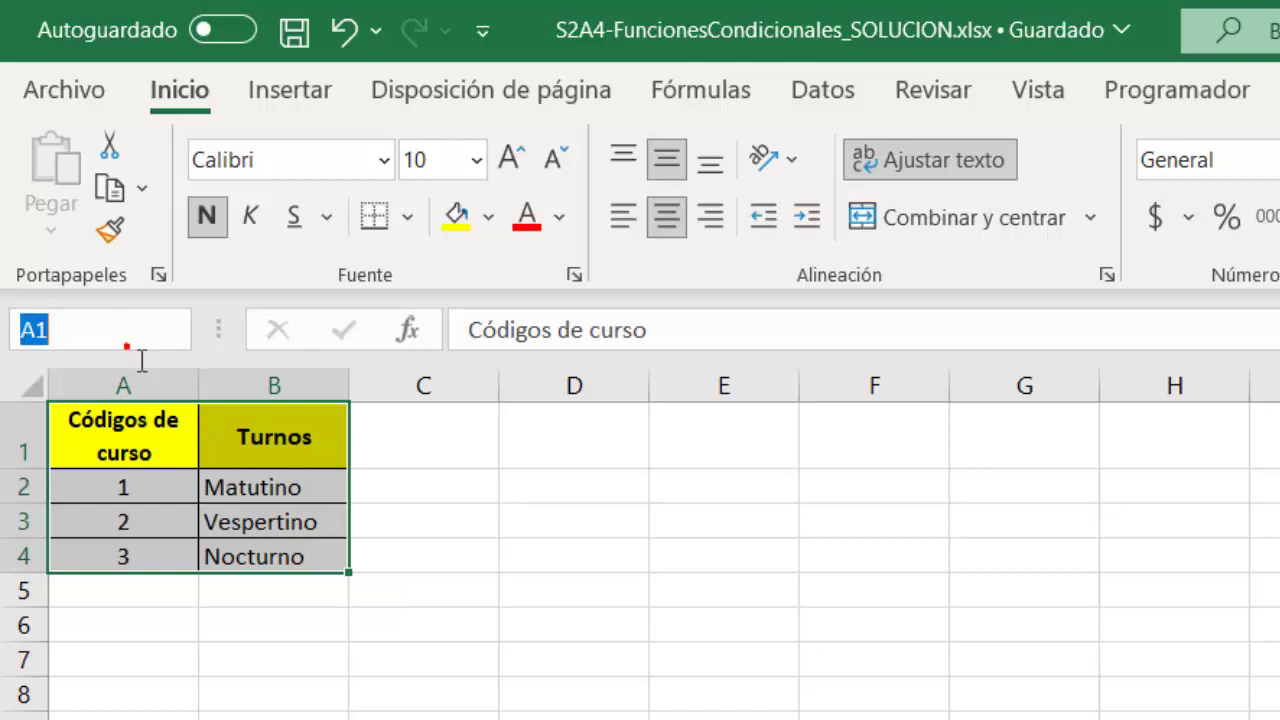
{"action": "type", "text": "TURNOS"}
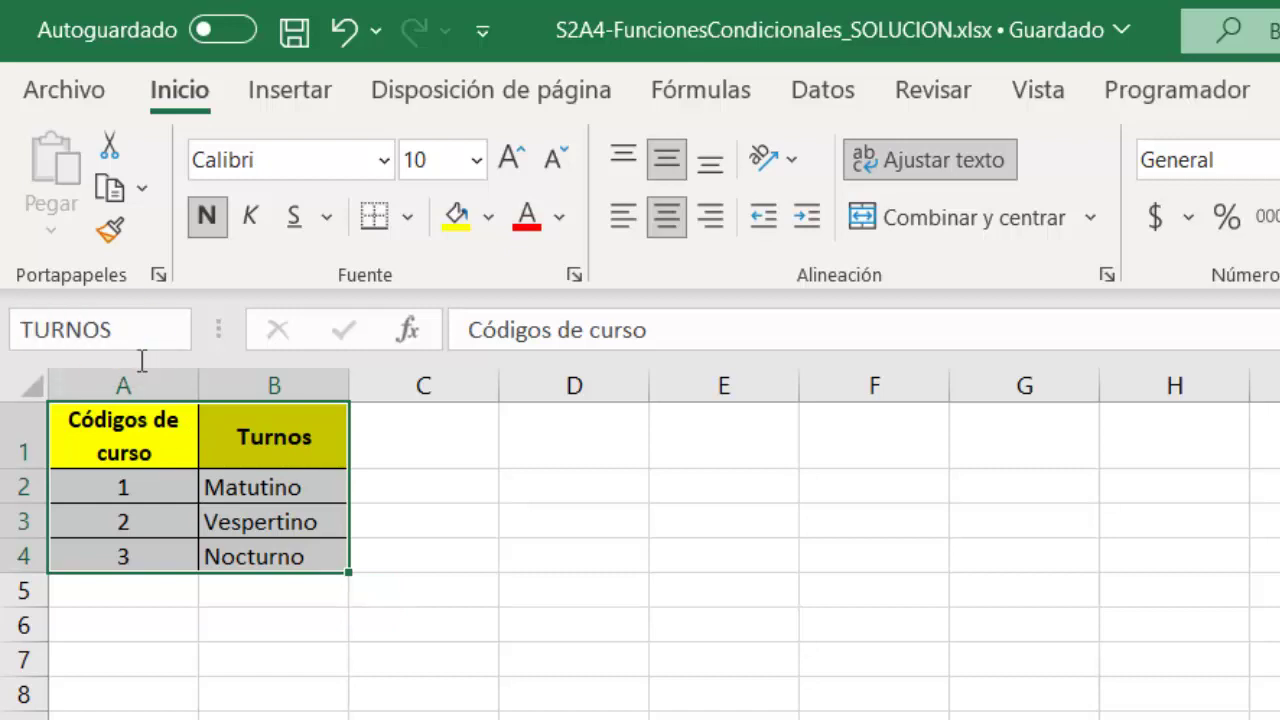
{"action": "key", "text": "Return"}
{"action": "left_click", "coordinate": [160, 486]}
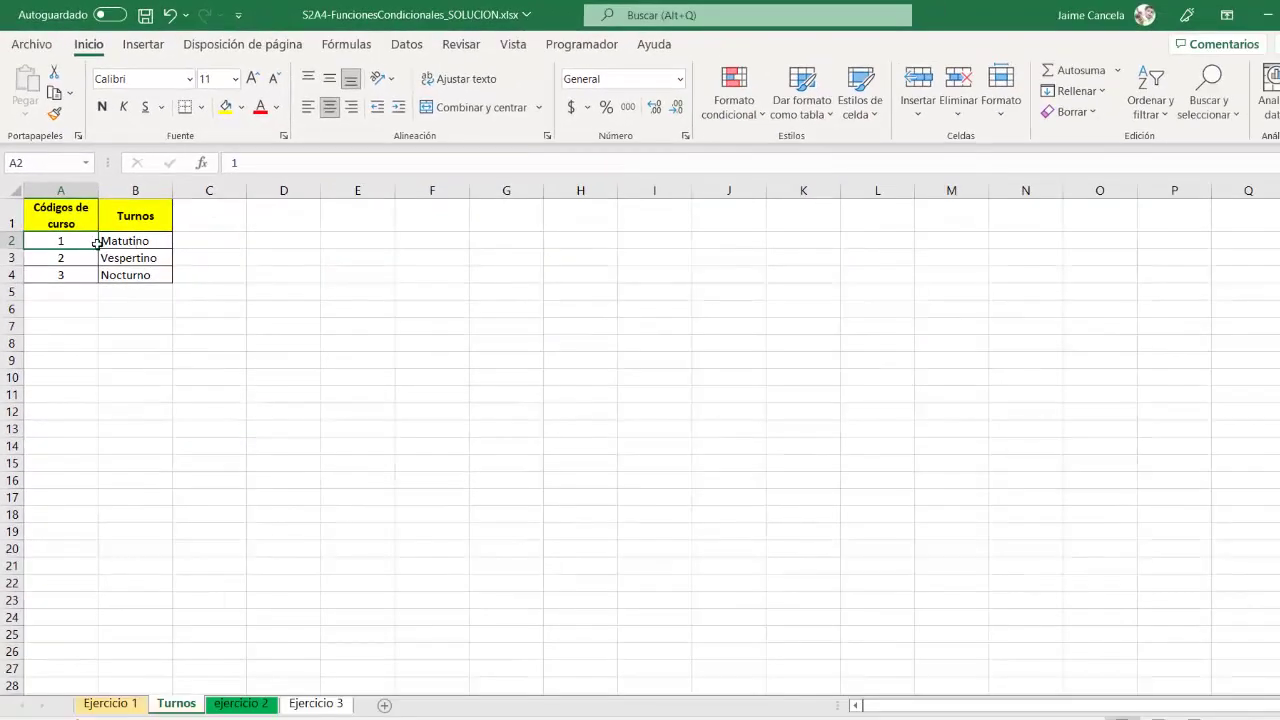
On the Ejercicio 1 sheet, enter =BUSCARV(E2;TURNOS;2;FALSO) in the first Turno cell, F2.
{"action": "left_click", "coordinate": [128, 704]}
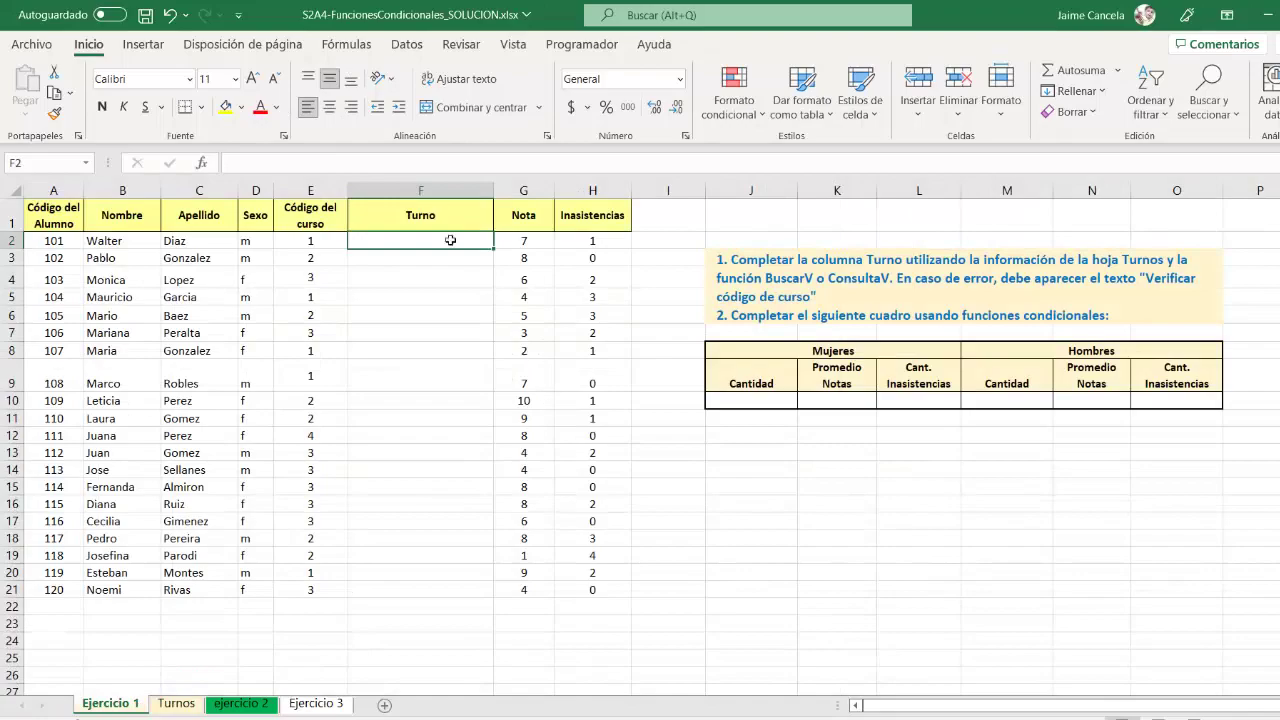
{"action": "type", "text": "=BU"}
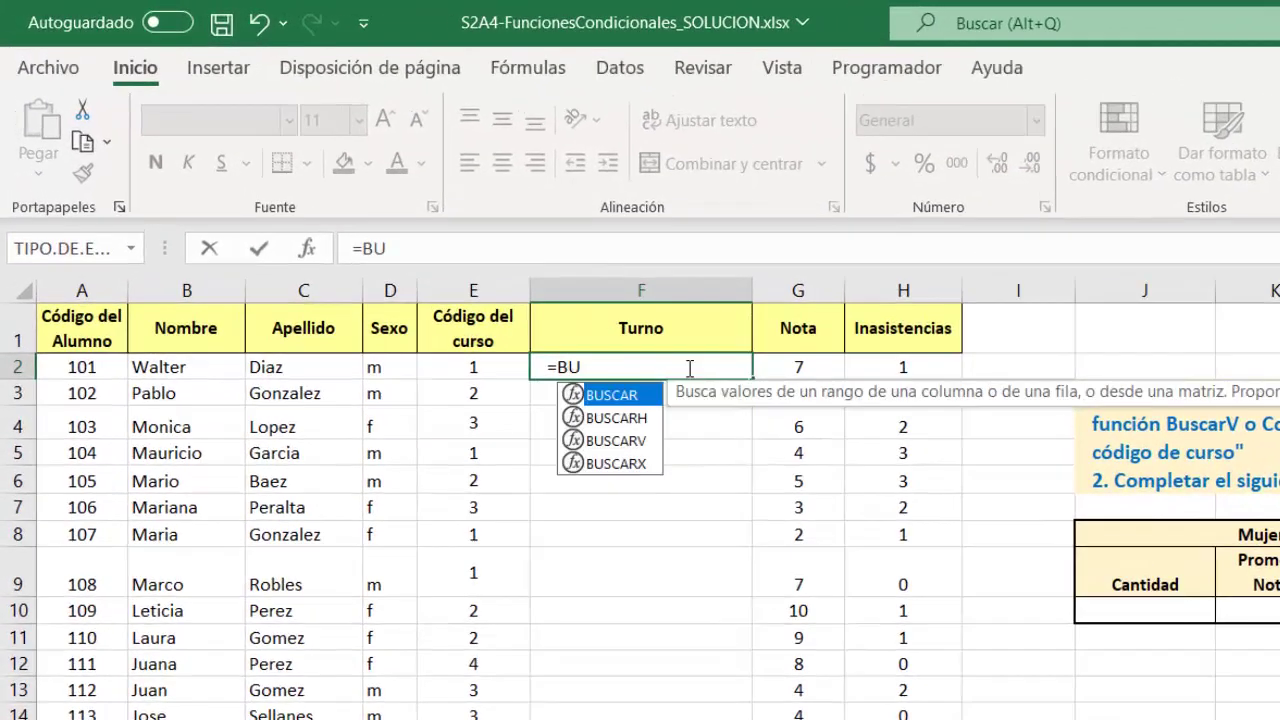
{"action": "type", "text": "SCARV("}
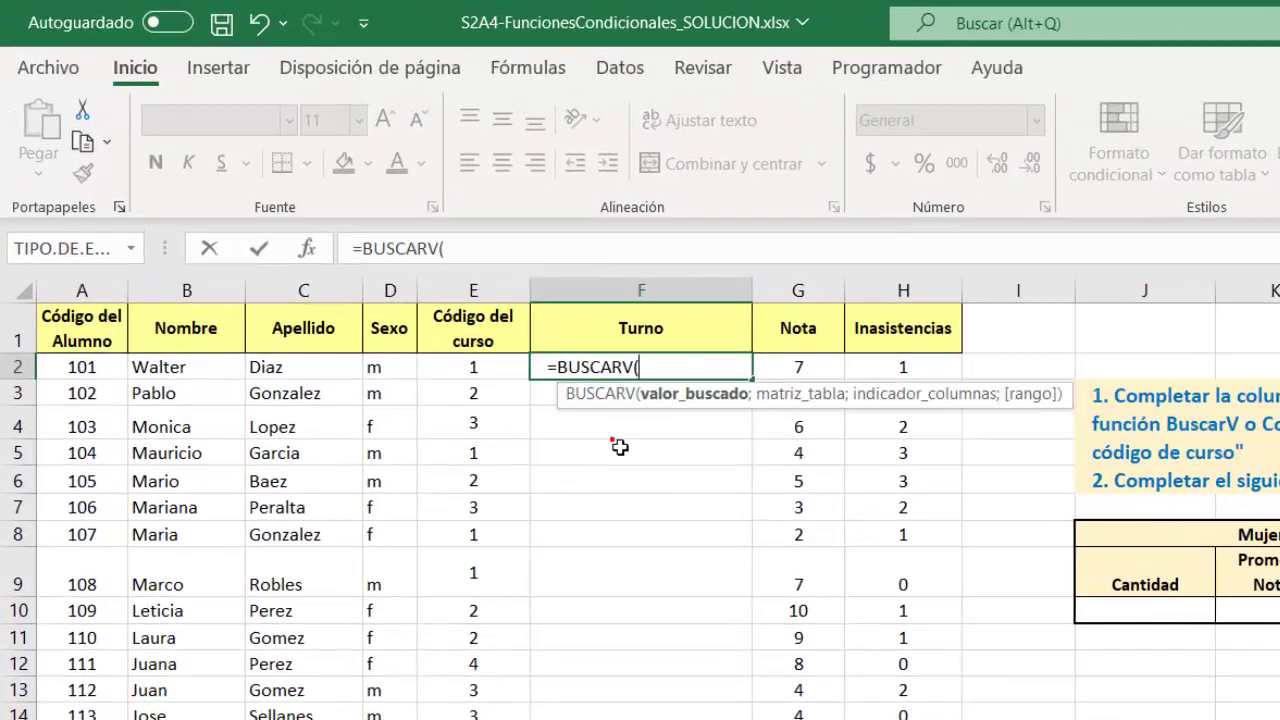
{"action": "left_click", "coordinate": [476, 366]}
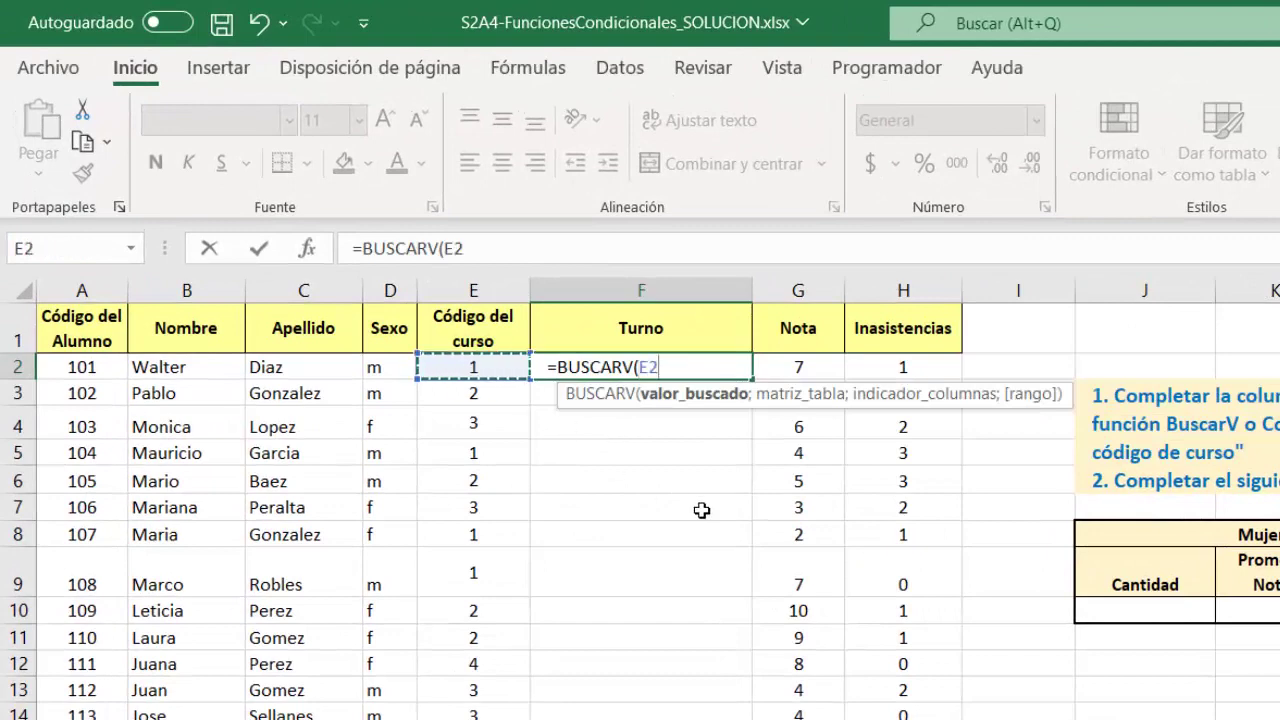
{"action": "type", "text": ";TURNOS"}
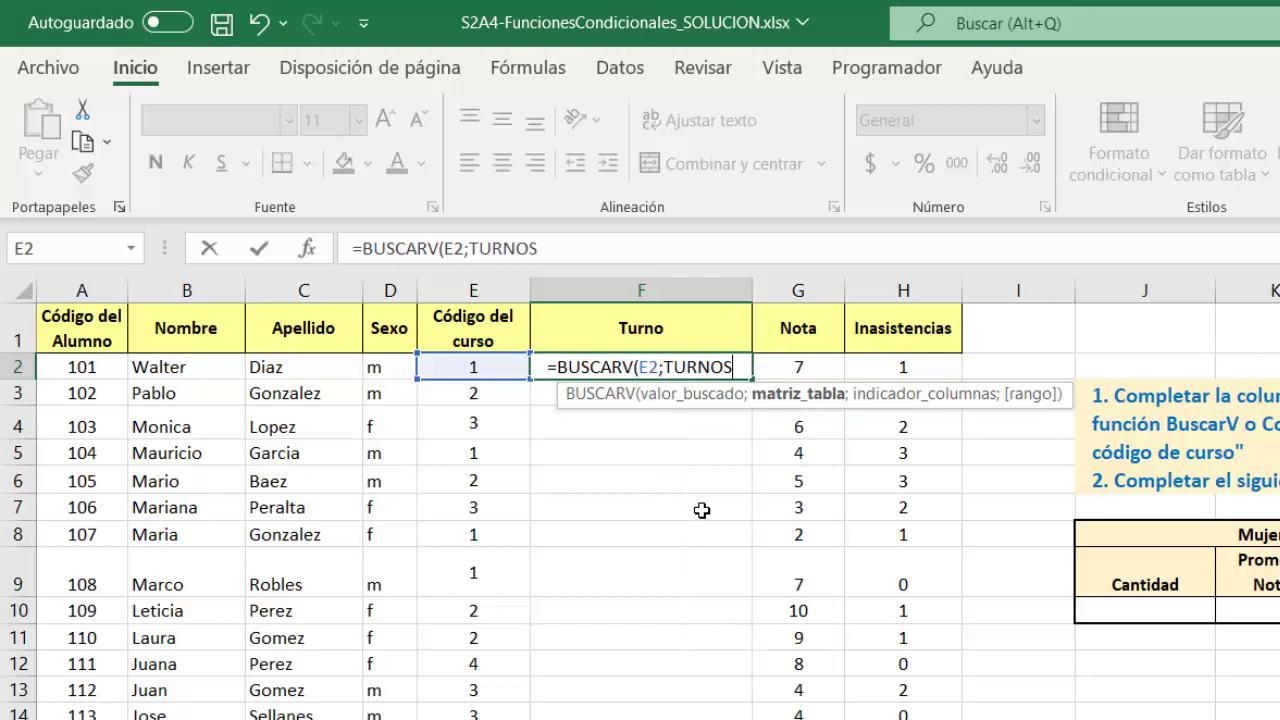
{"action": "type", "text": ";2"}
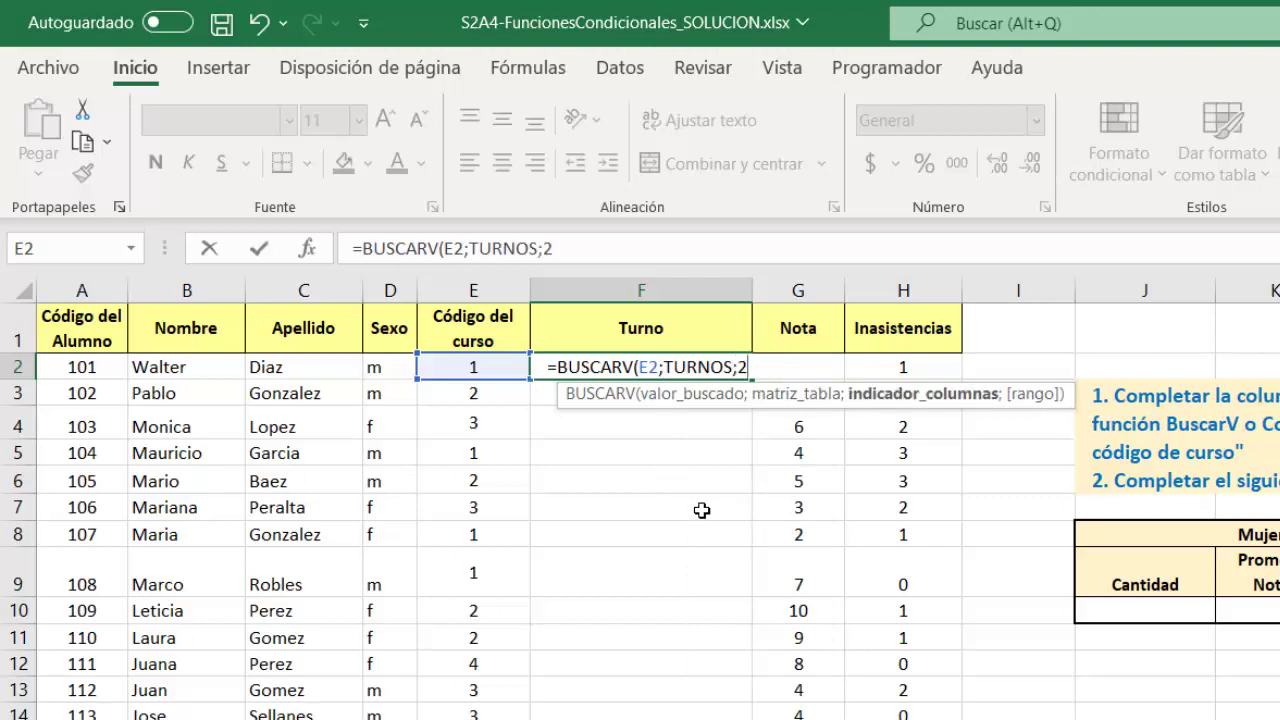
{"action": "type", "text": ";"}
{"action": "key", "text": "Down"}
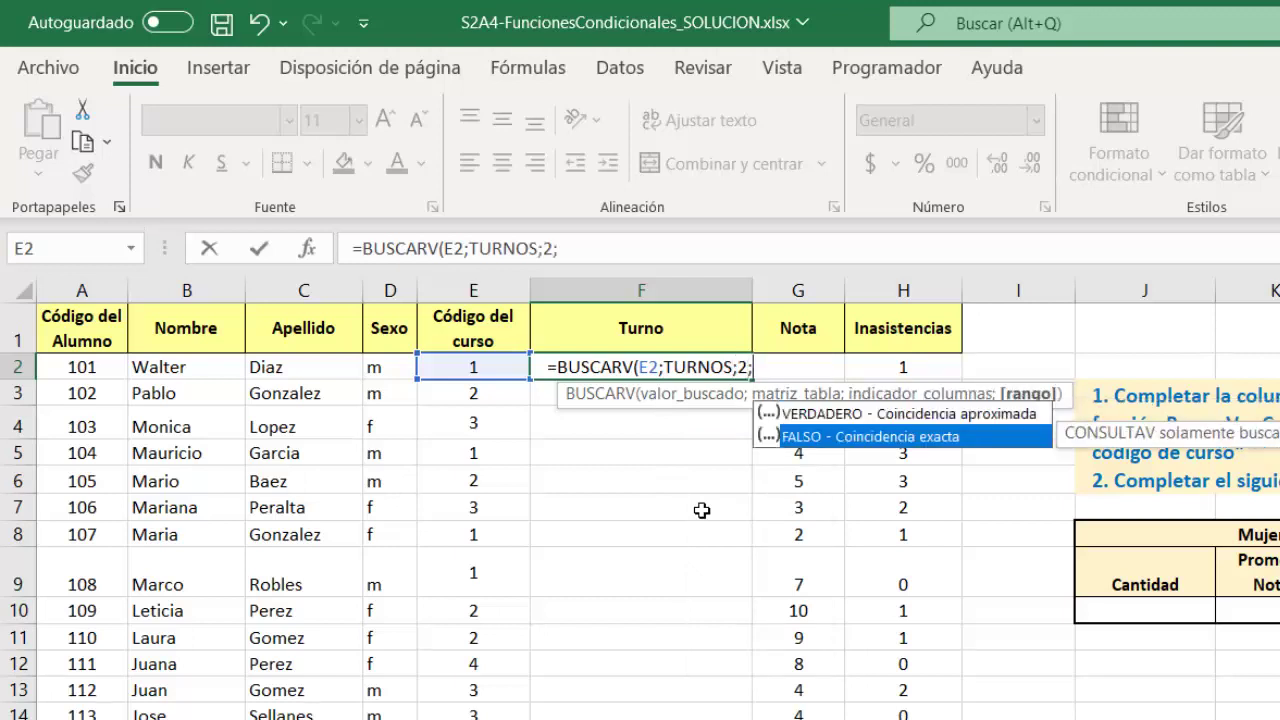
{"action": "key", "text": "Tab"}
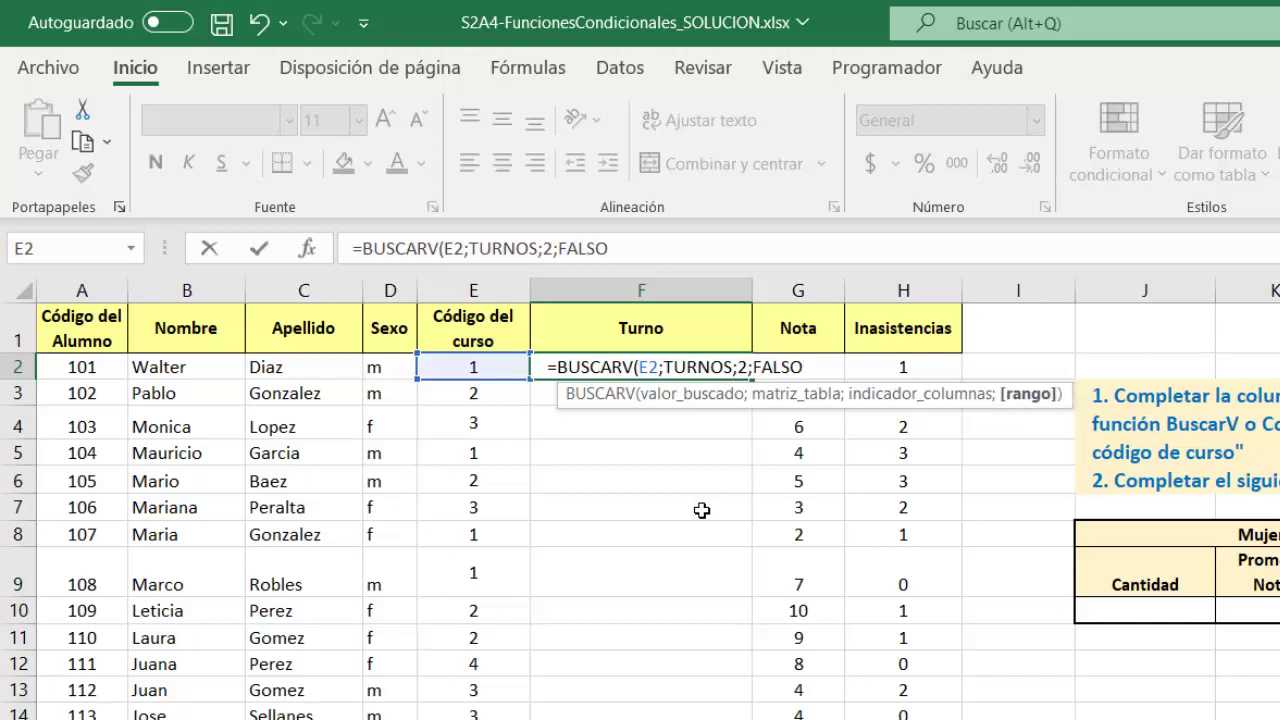
{"action": "type", "text": ")"}
{"action": "key", "text": "Return"}
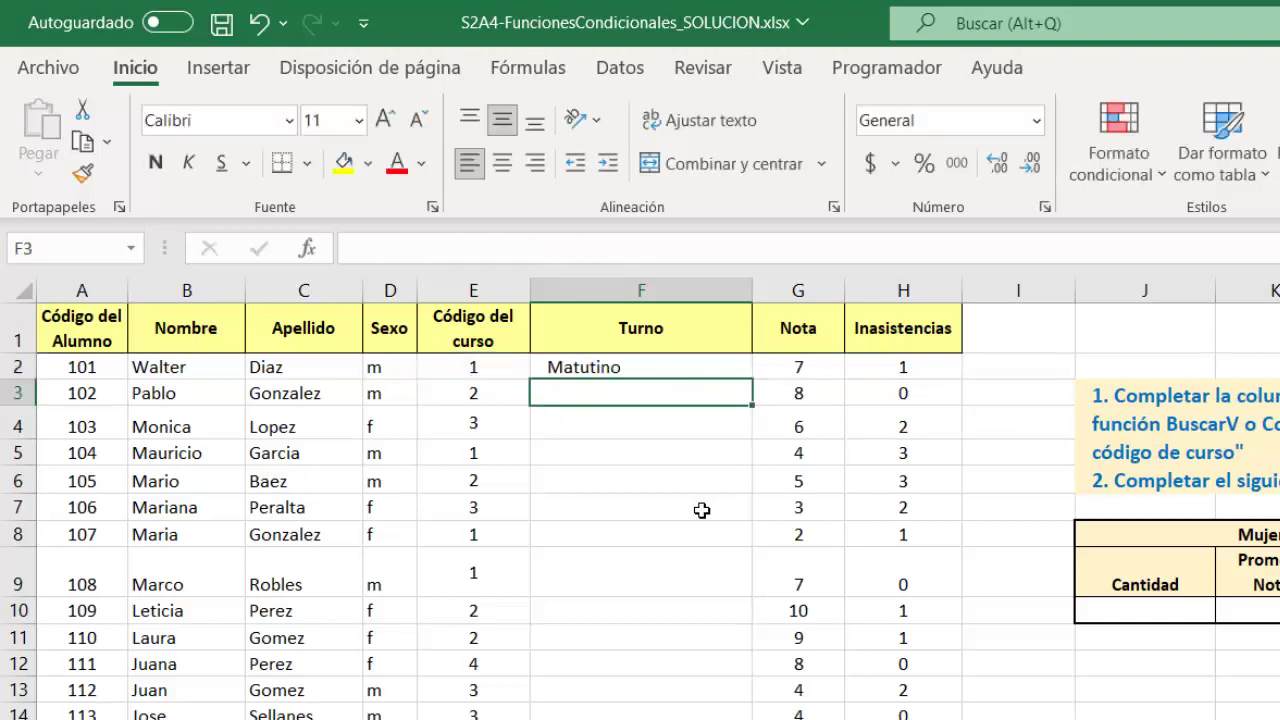
Try filling the F2 lookup formula down the Turno column, check row 12's result and course code, and undo the fill.
{"action": "left_click", "coordinate": [636, 370]}
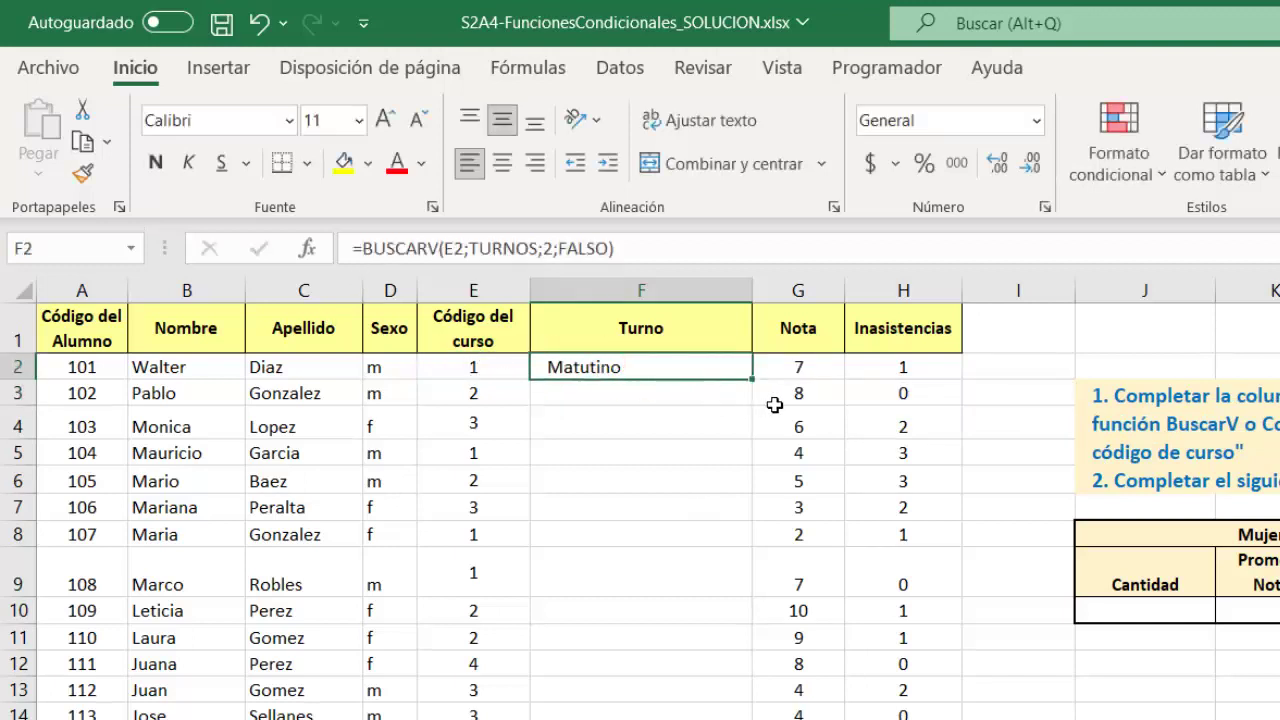
{"action": "double_click", "coordinate": [752, 378]}
{"action": "left_click", "coordinate": [683, 690]}
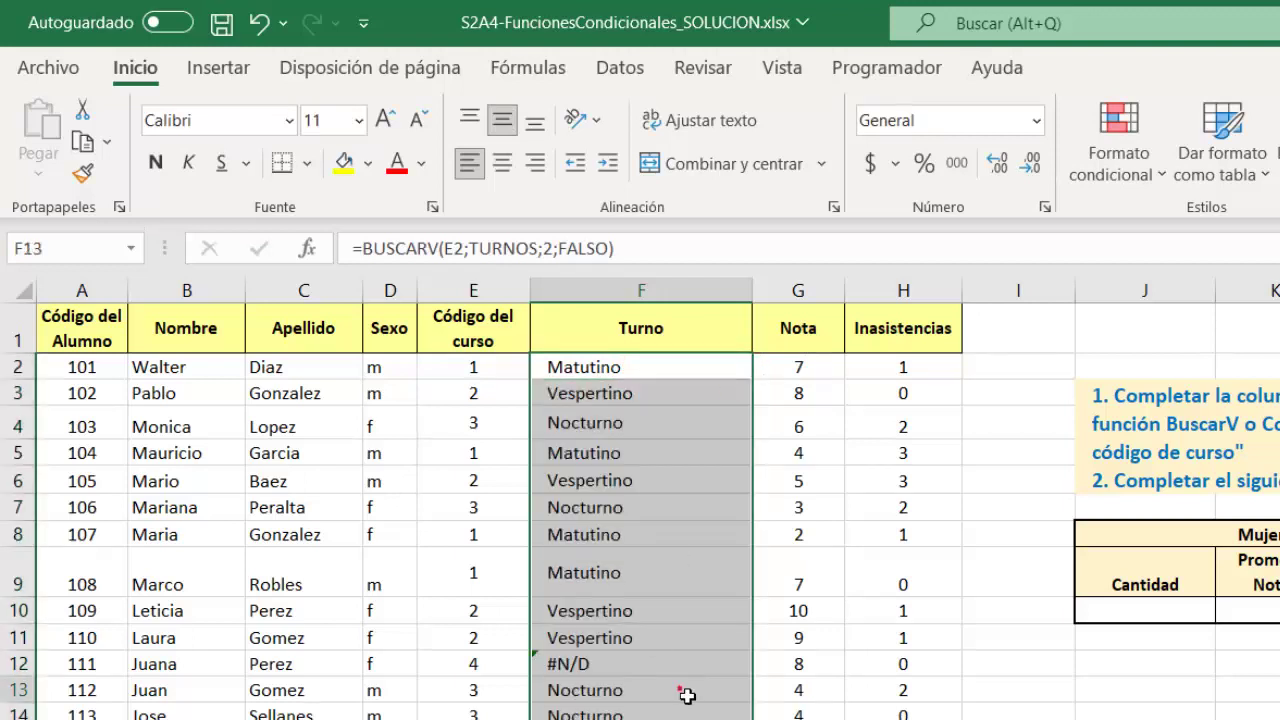
{"action": "left_click", "coordinate": [572, 666]}
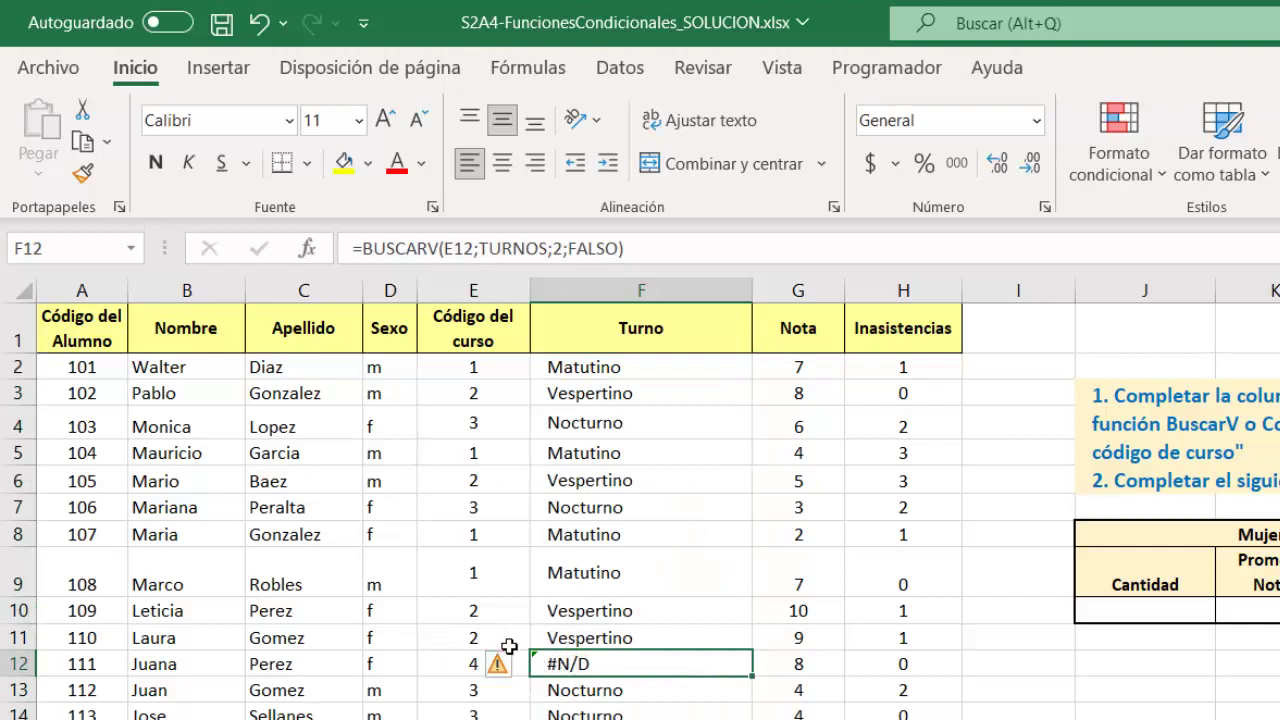
{"action": "left_click", "coordinate": [457, 666]}
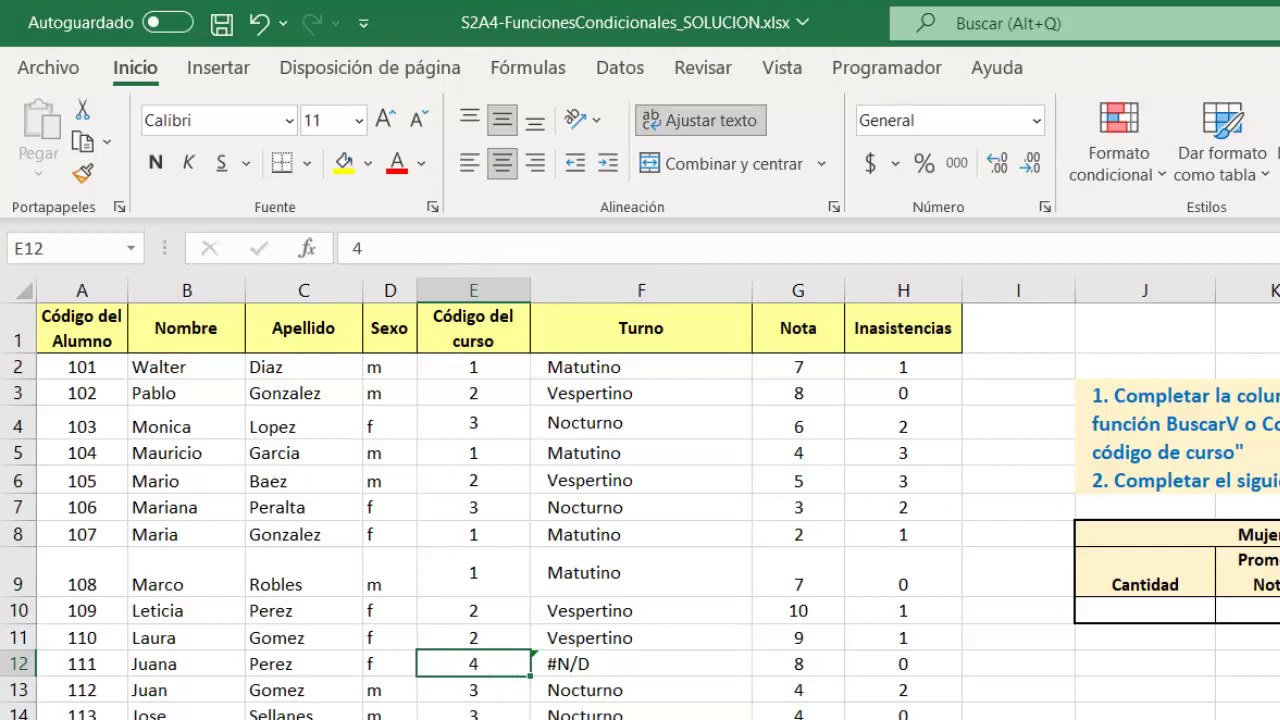
{"action": "key", "text": "ctrl+z"}
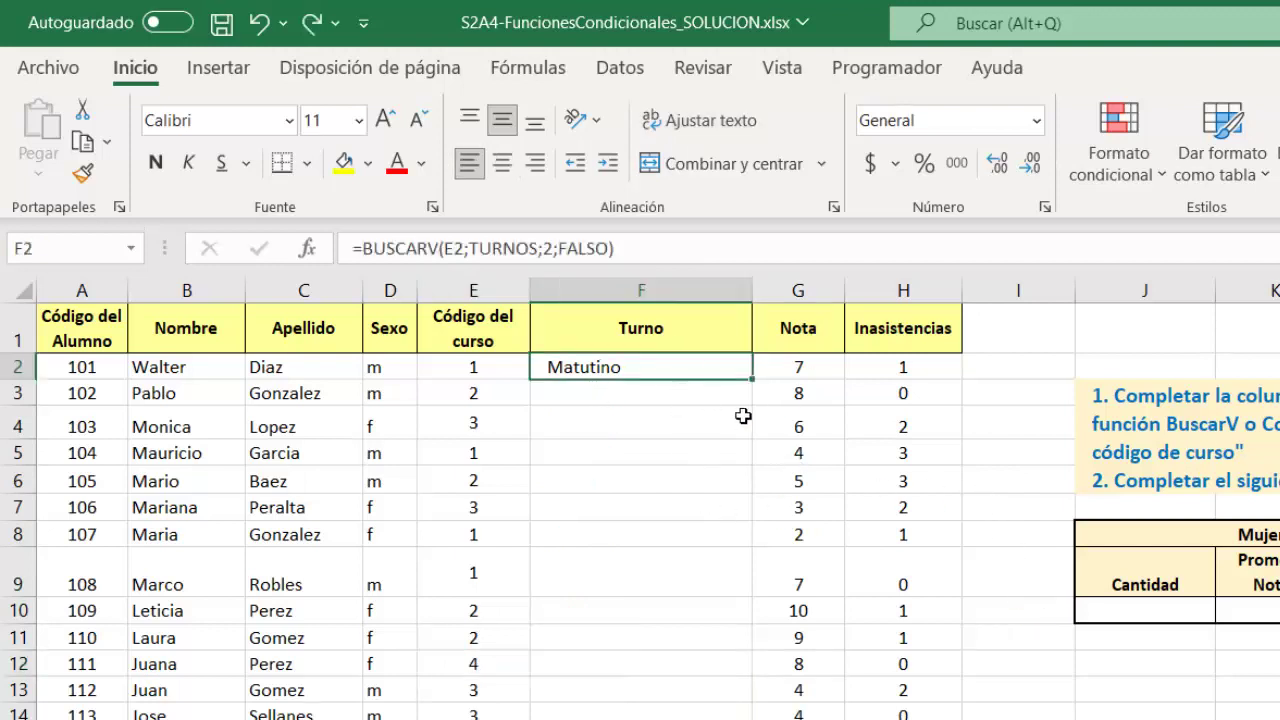
Wrap the F2 lookup in SI.ERROR with the fallback text "Verificar código de curso".
{"action": "double_click", "coordinate": [612, 367]}
{"action": "left_click", "coordinate": [571, 370]}
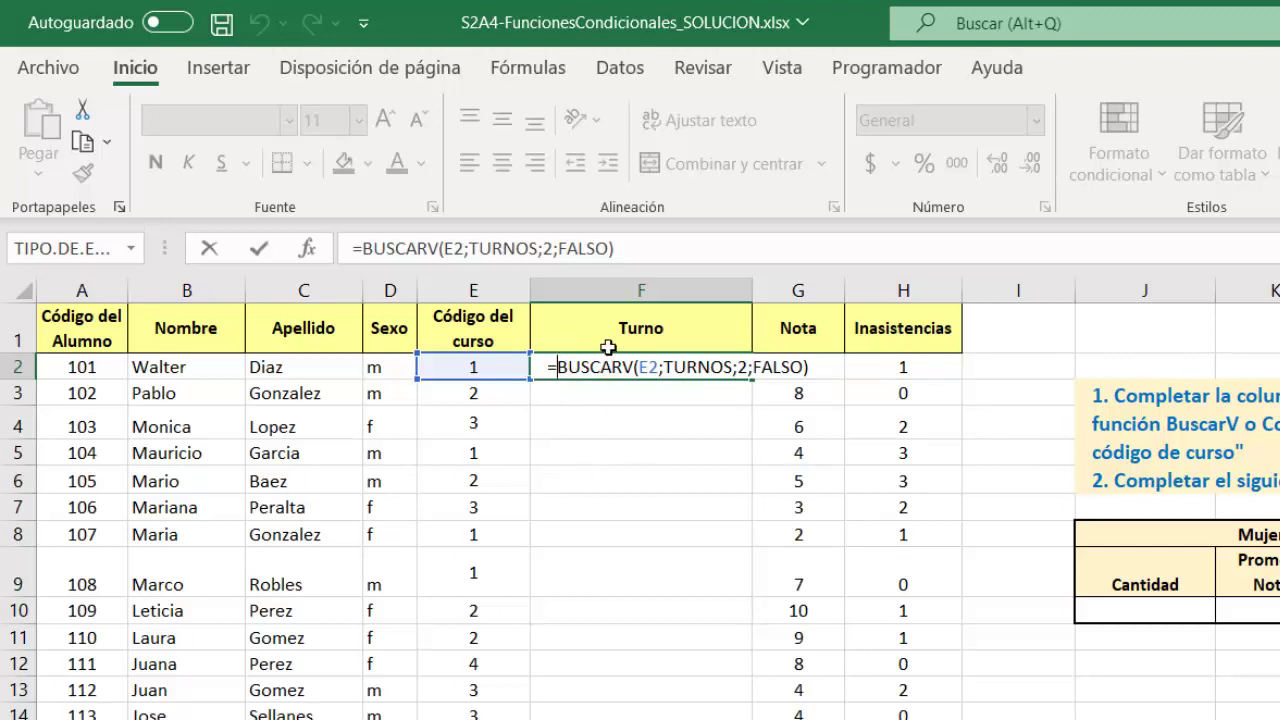
{"action": "key", "text": "Home"}
{"action": "key", "text": "Right"}
{"action": "type", "text": "SI"}
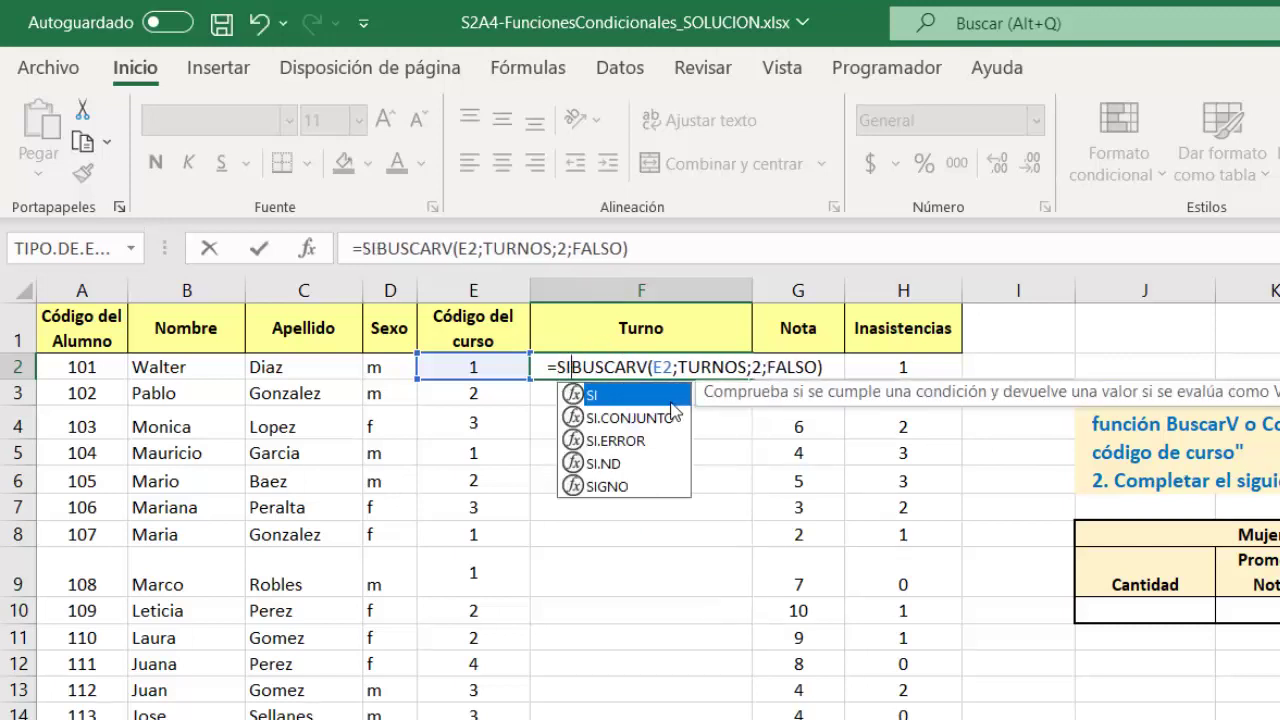
{"action": "double_click", "coordinate": [628, 440]}
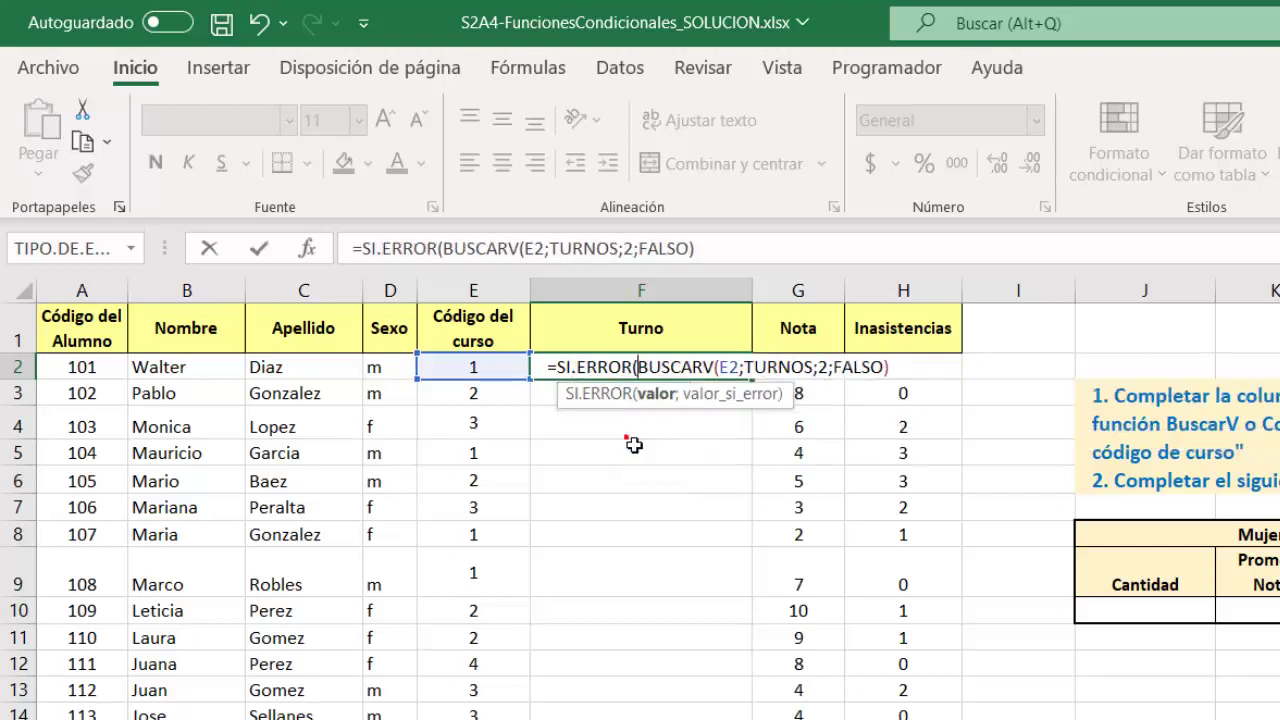
{"action": "left_click", "coordinate": [893, 367]}
{"action": "type", "text": ";"}
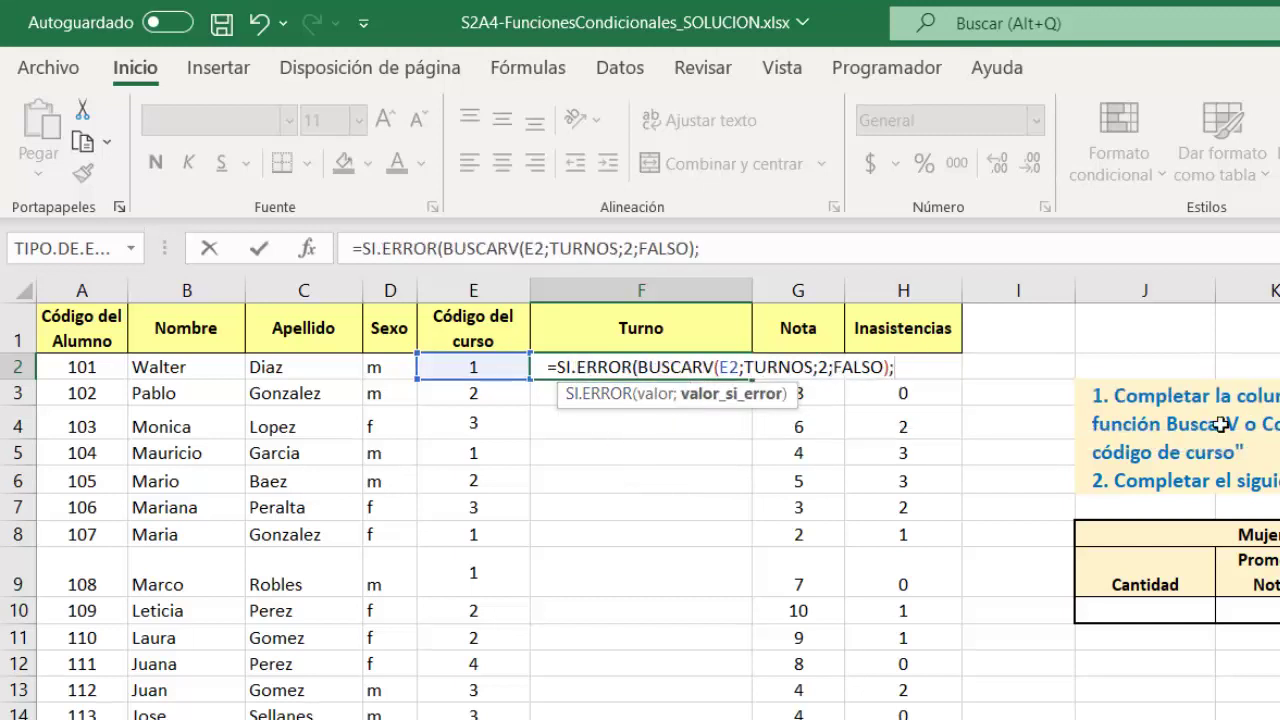
{"action": "type", "text": "\"Verificar"}
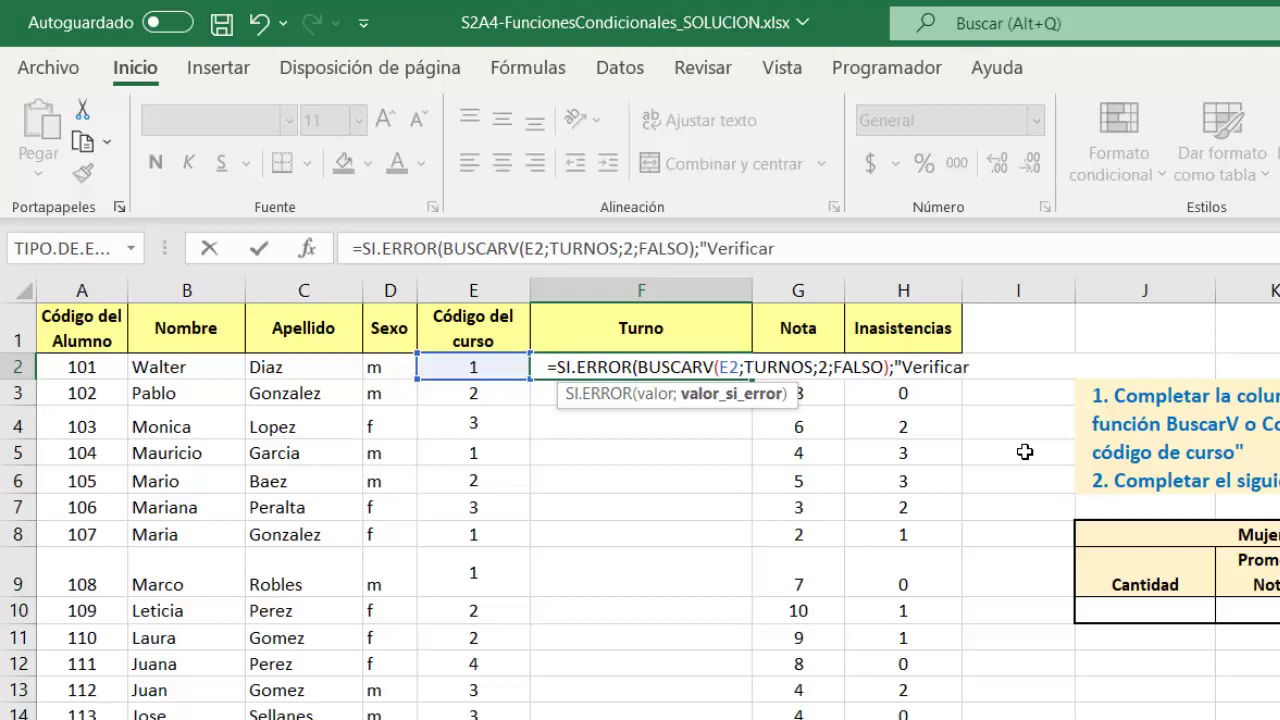
{"action": "type", "text": " código de"}
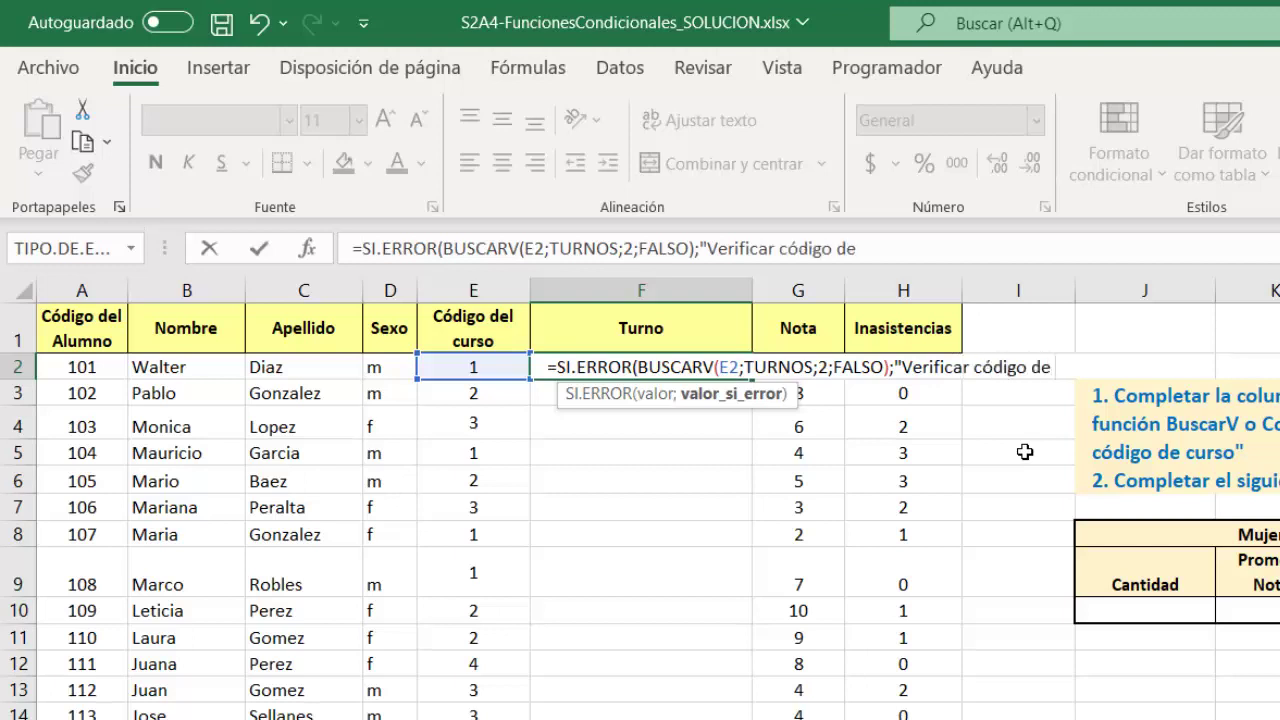
{"action": "type", "text": " curso\")"}
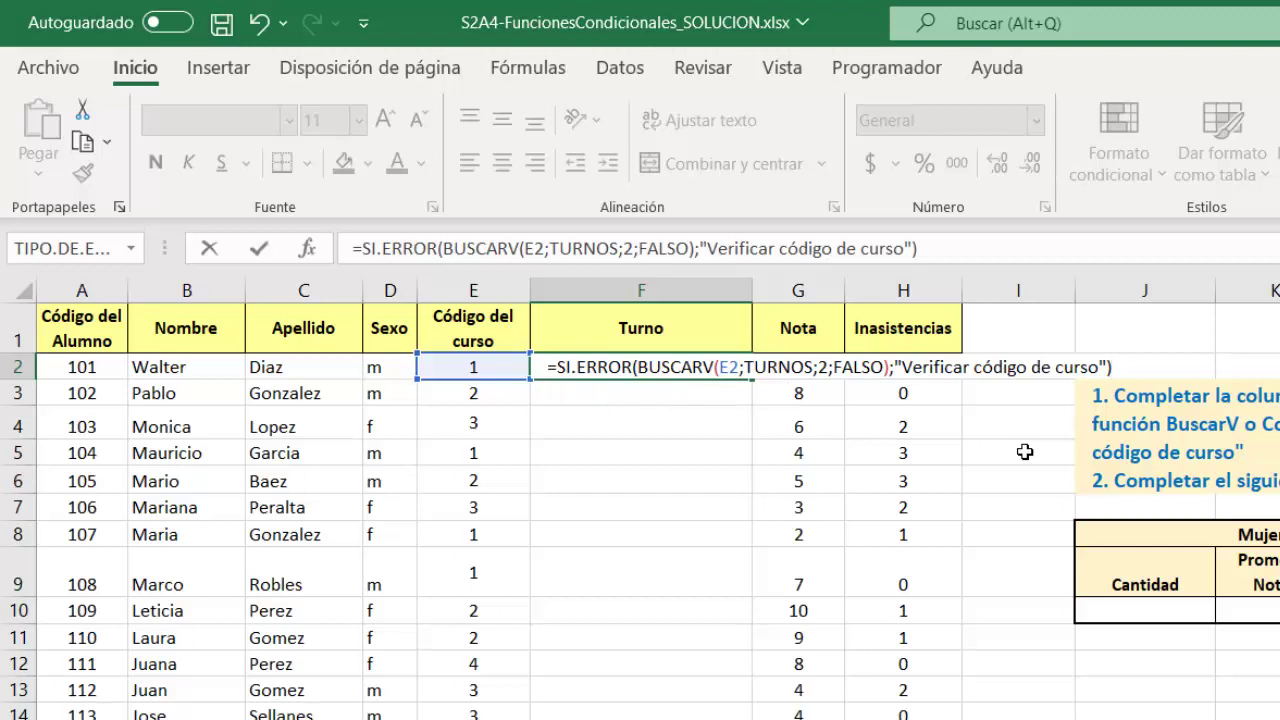
{"action": "key", "text": "Return"}
Fill the SI.ERROR formula from F2 down the Turno column and check the result in row 12.
{"action": "left_click", "coordinate": [713, 367]}
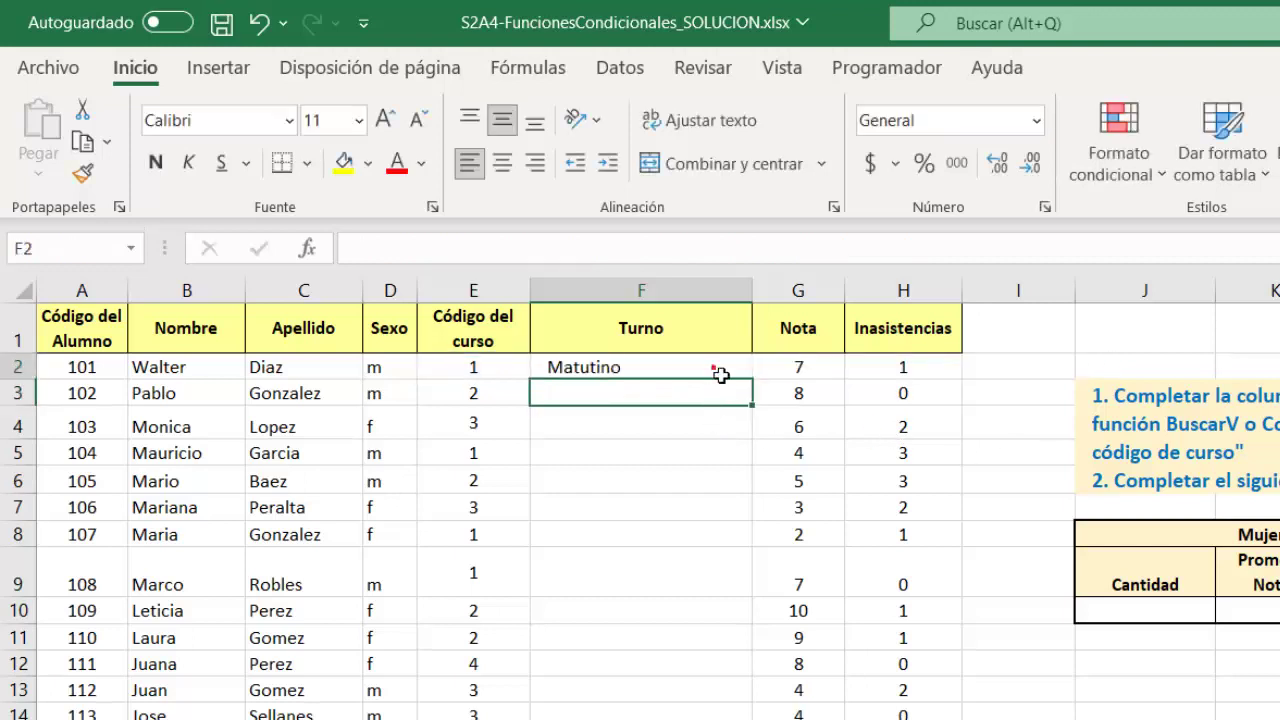
{"action": "double_click", "coordinate": [757, 390]}
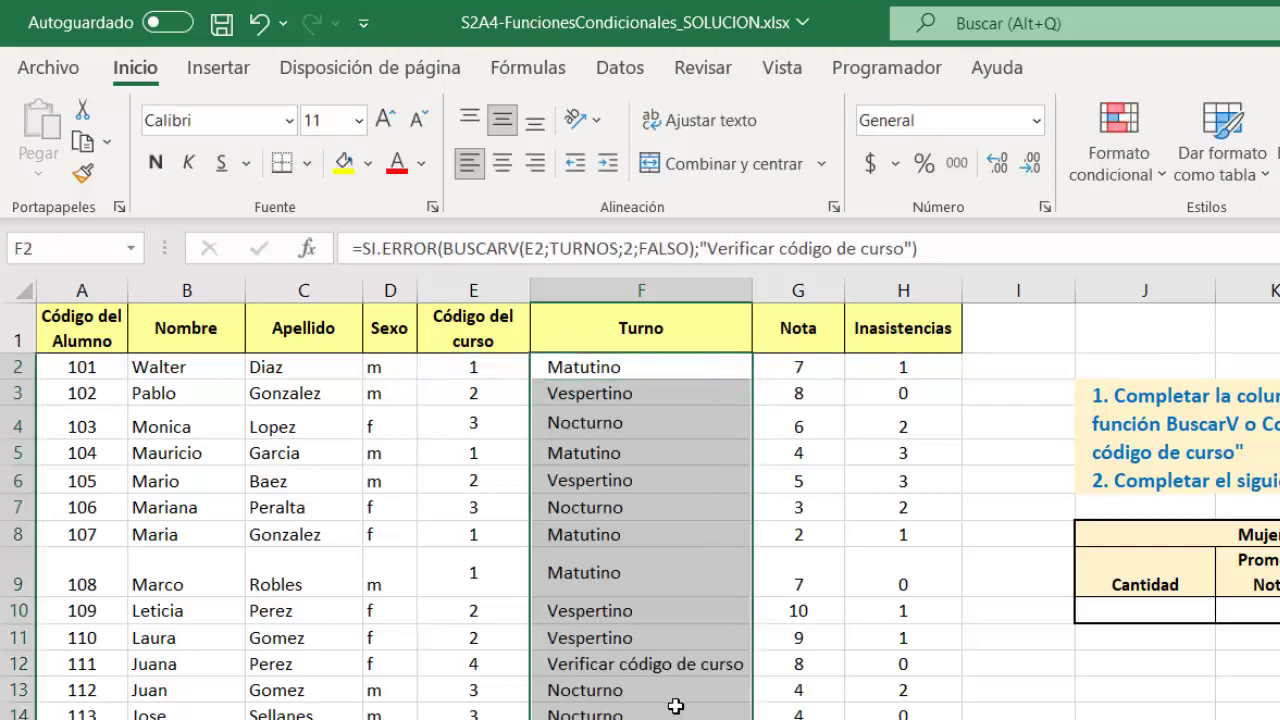
{"action": "left_click", "coordinate": [640, 690]}
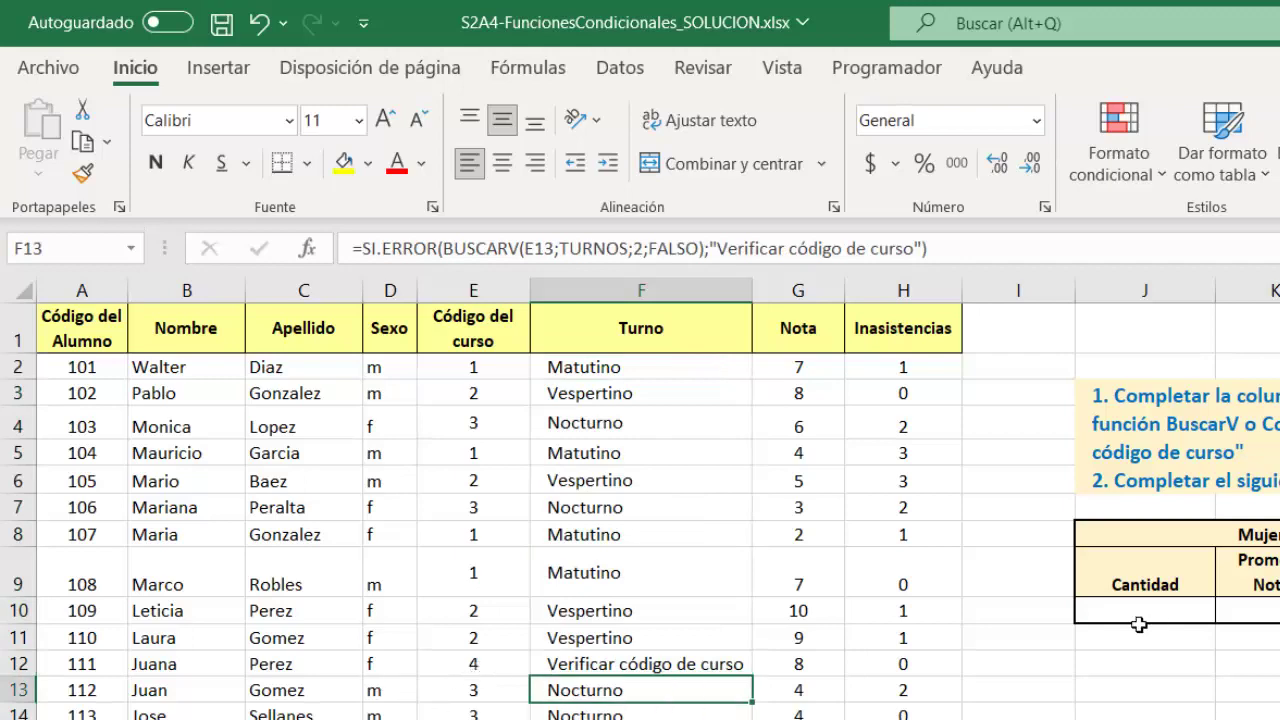
{"action": "left_click", "coordinate": [652, 666]}
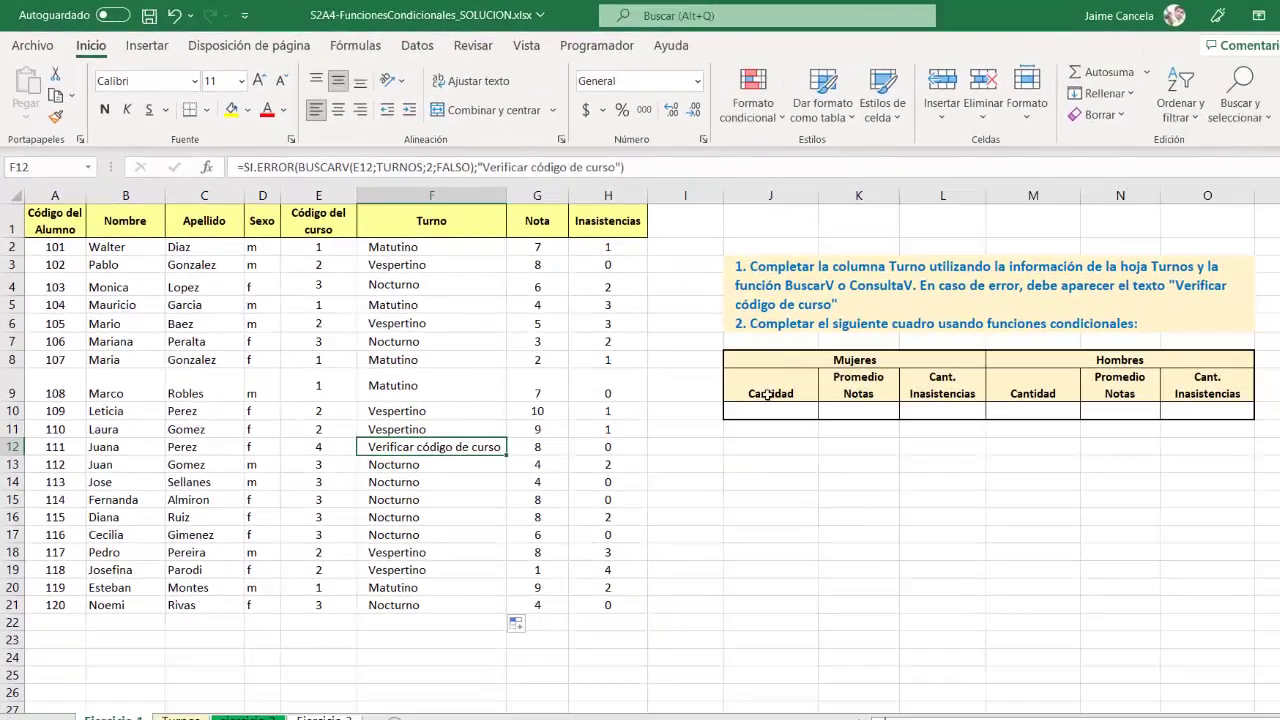
Start a CONTAR.SI formula in the Mujeres Cantidad cell, J10, with the Sexo values D2:D21 as its range.
{"action": "left_click", "coordinate": [770, 410]}
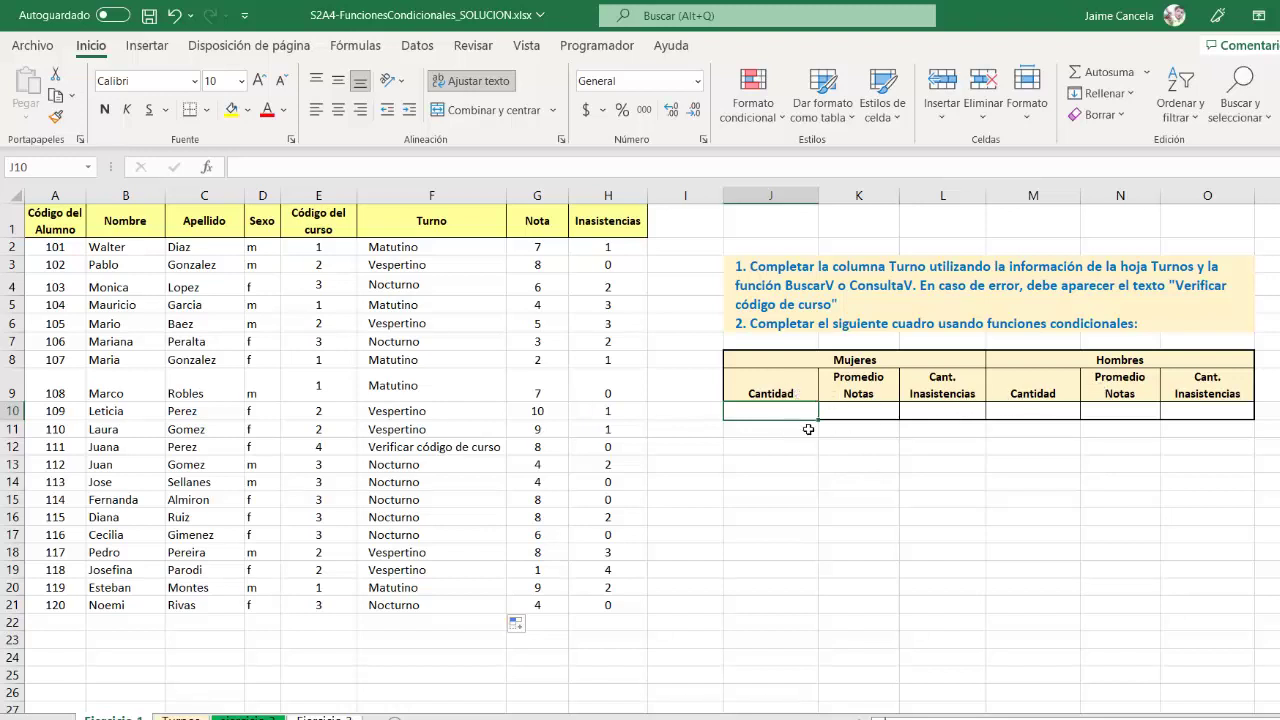
{"action": "type", "text": "="}
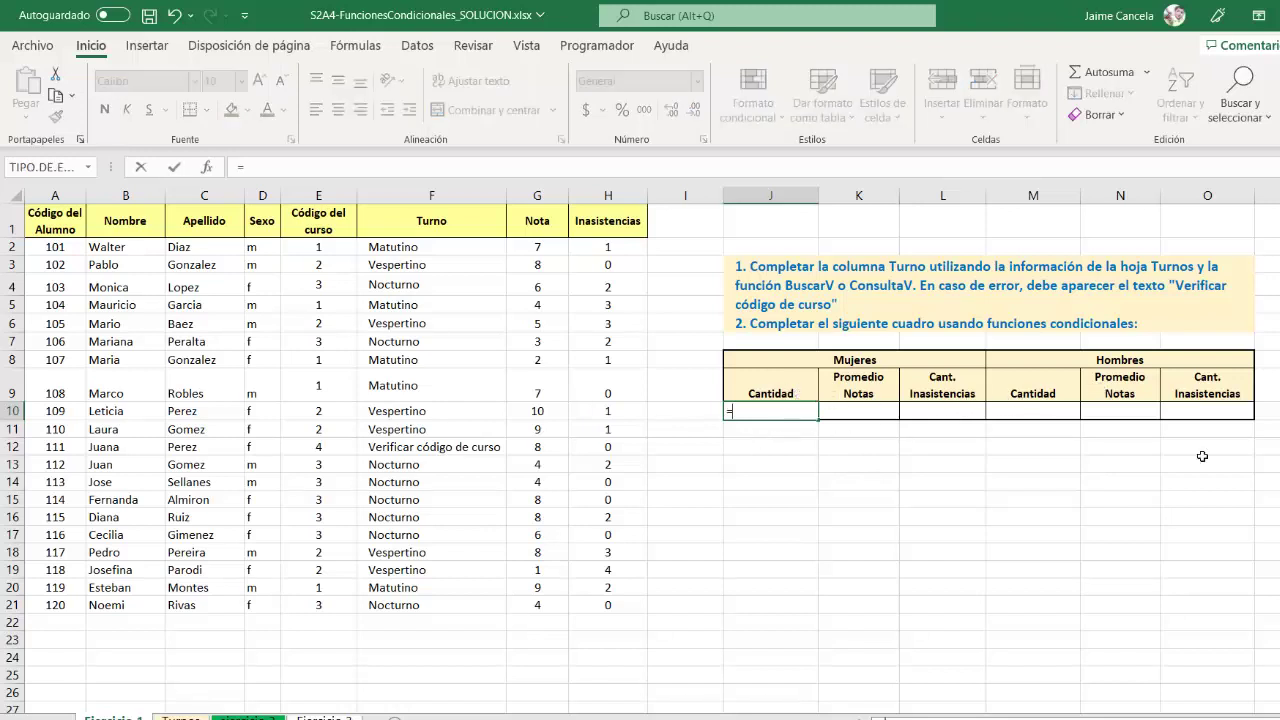
{"action": "type", "text": "co"}
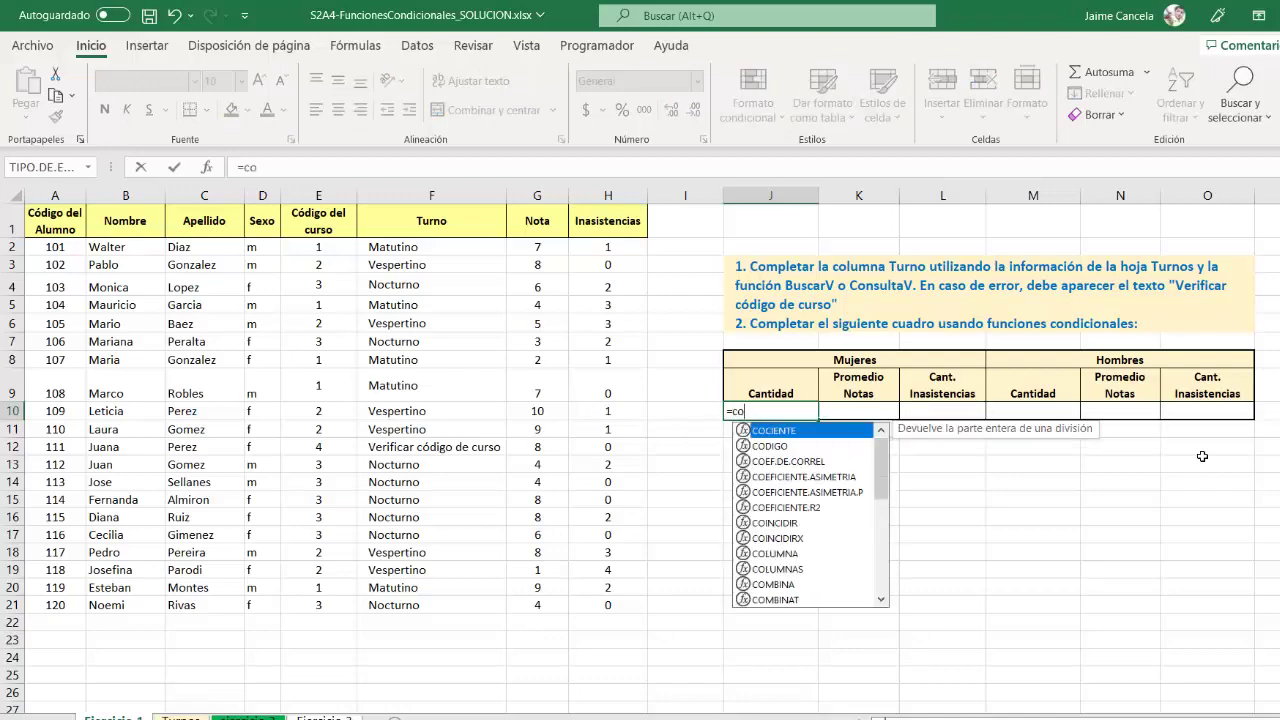
{"action": "type", "text": "nt"}
{"action": "left_click", "coordinate": [781, 463]}
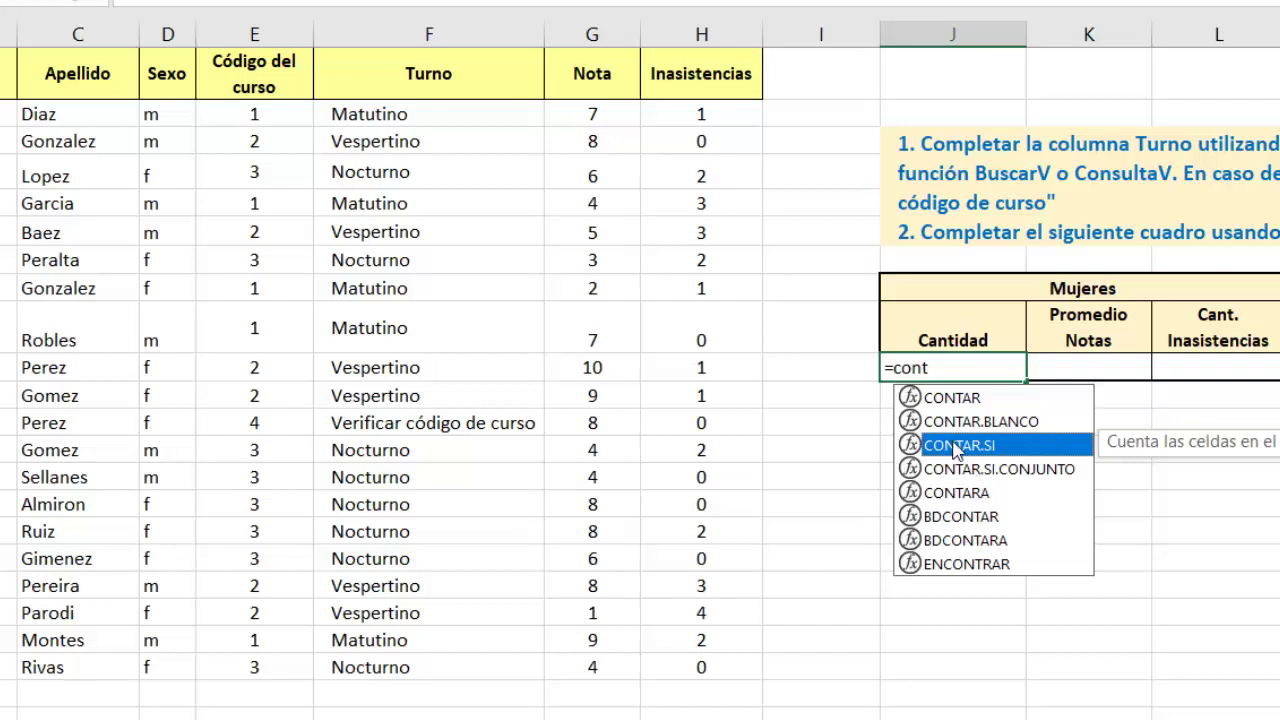
{"action": "double_click", "coordinate": [955, 446]}
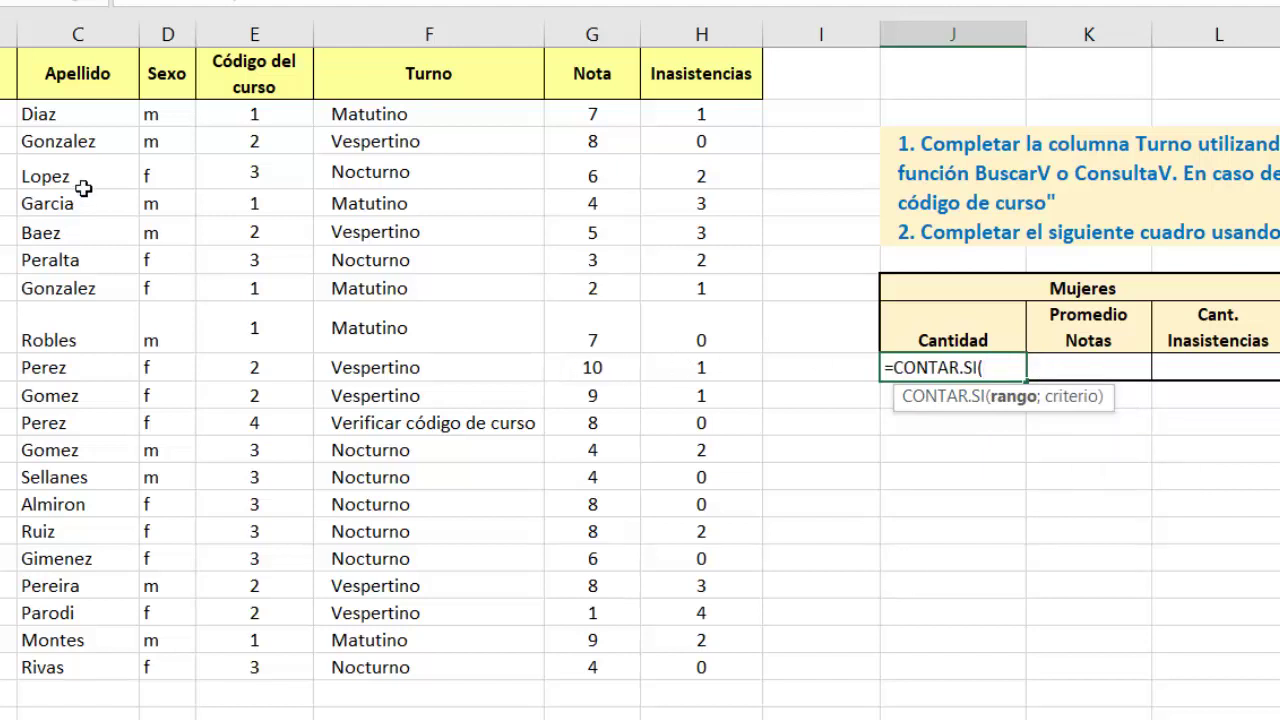
{"action": "left_click", "coordinate": [176, 116]}
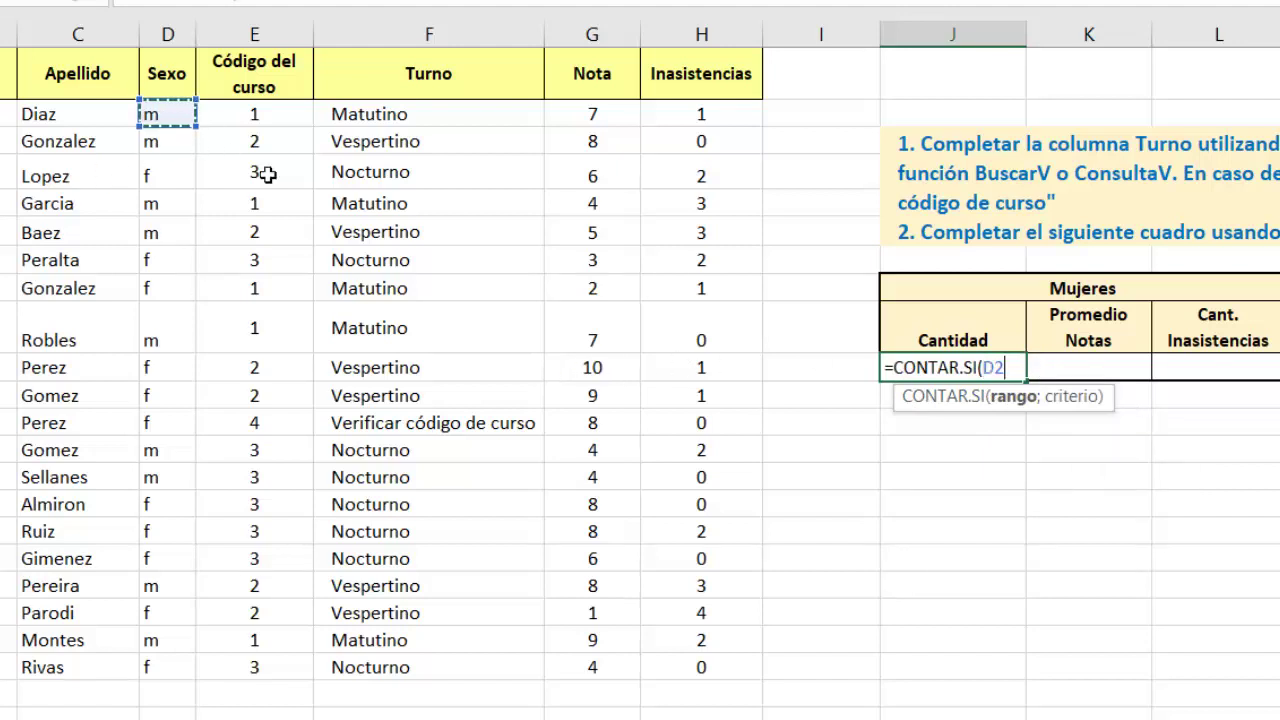
{"action": "key", "text": "ctrl+shift+Down"}
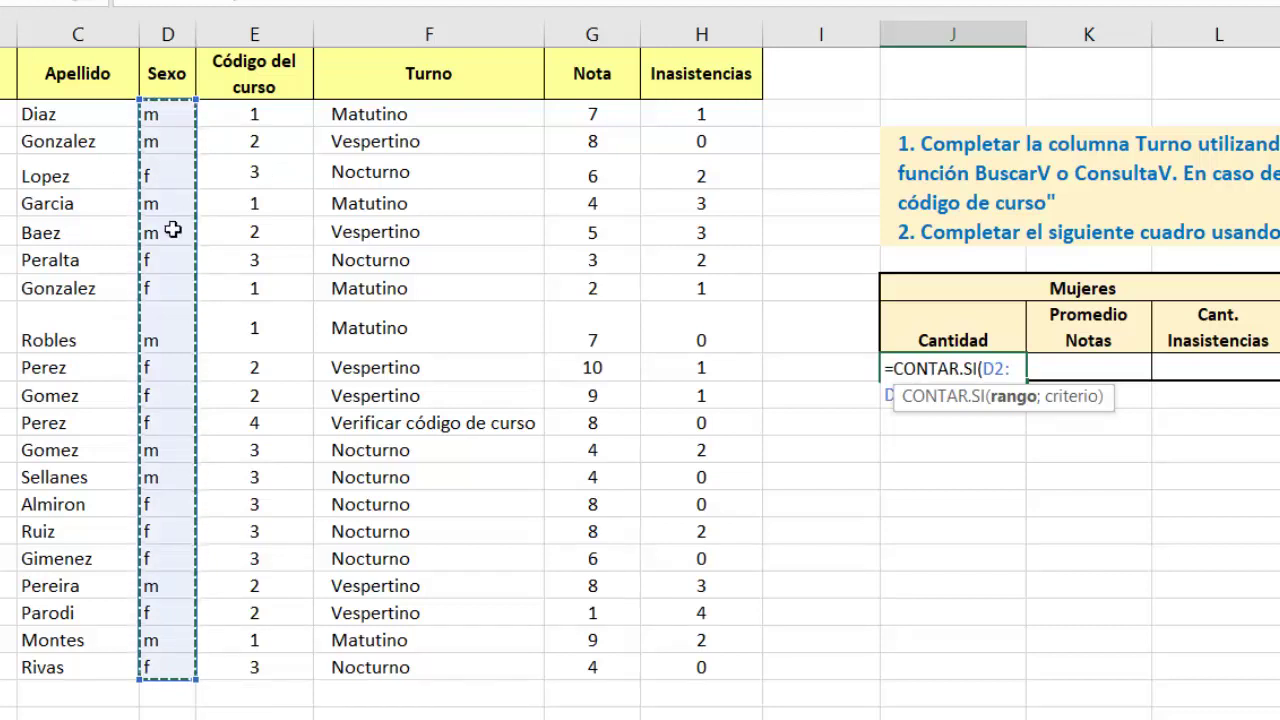
{"action": "left_click", "coordinate": [186, 117]}
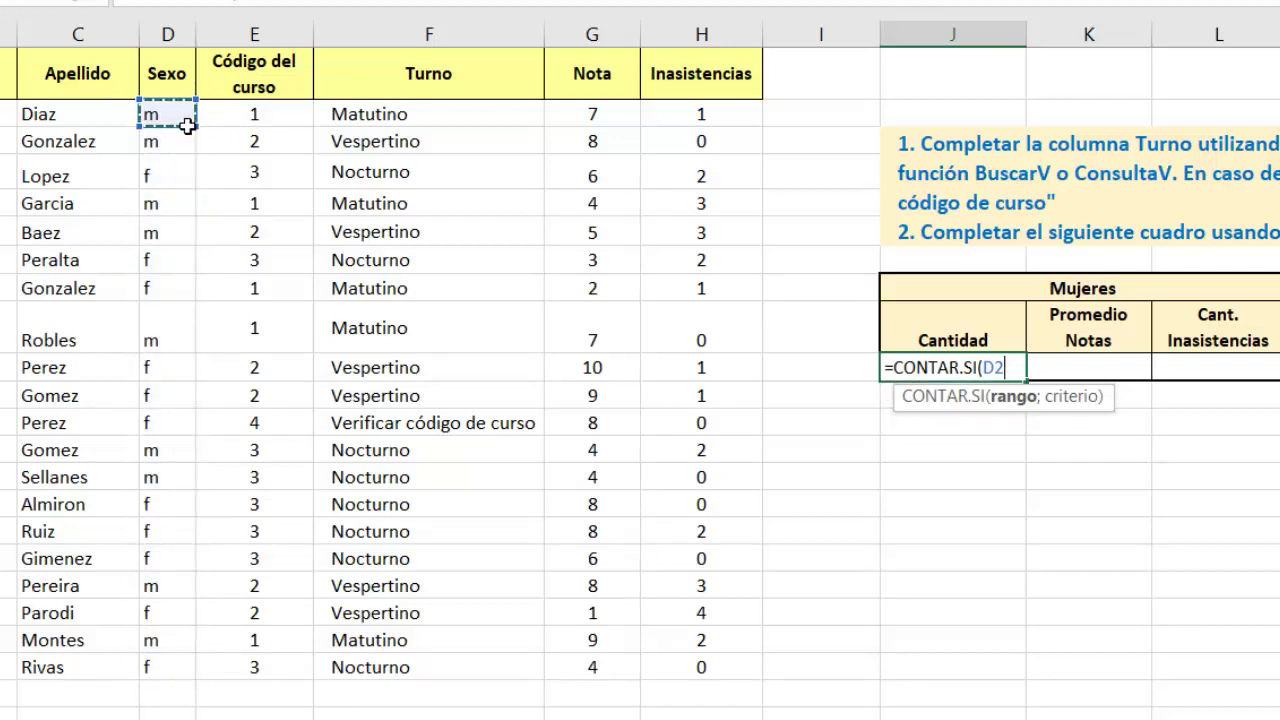
{"action": "key", "text": "ctrl+shift+Down"}
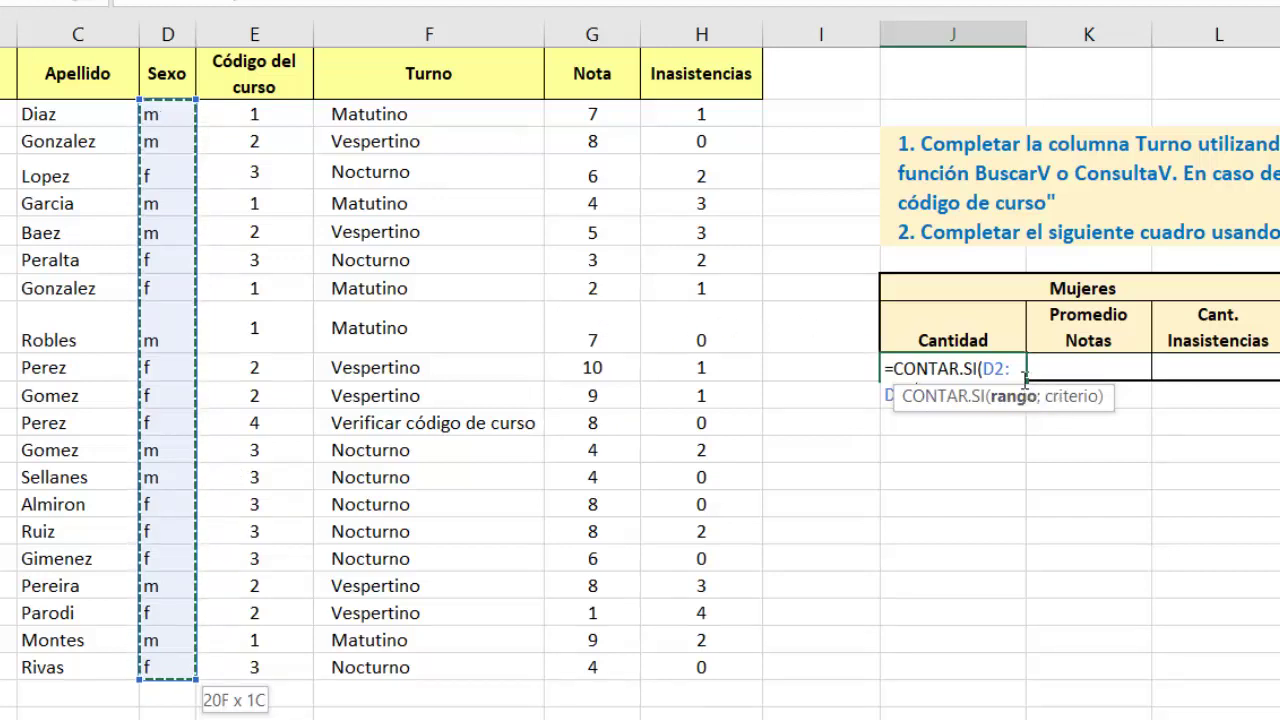
{"action": "left_click", "coordinate": [1020, 3]}
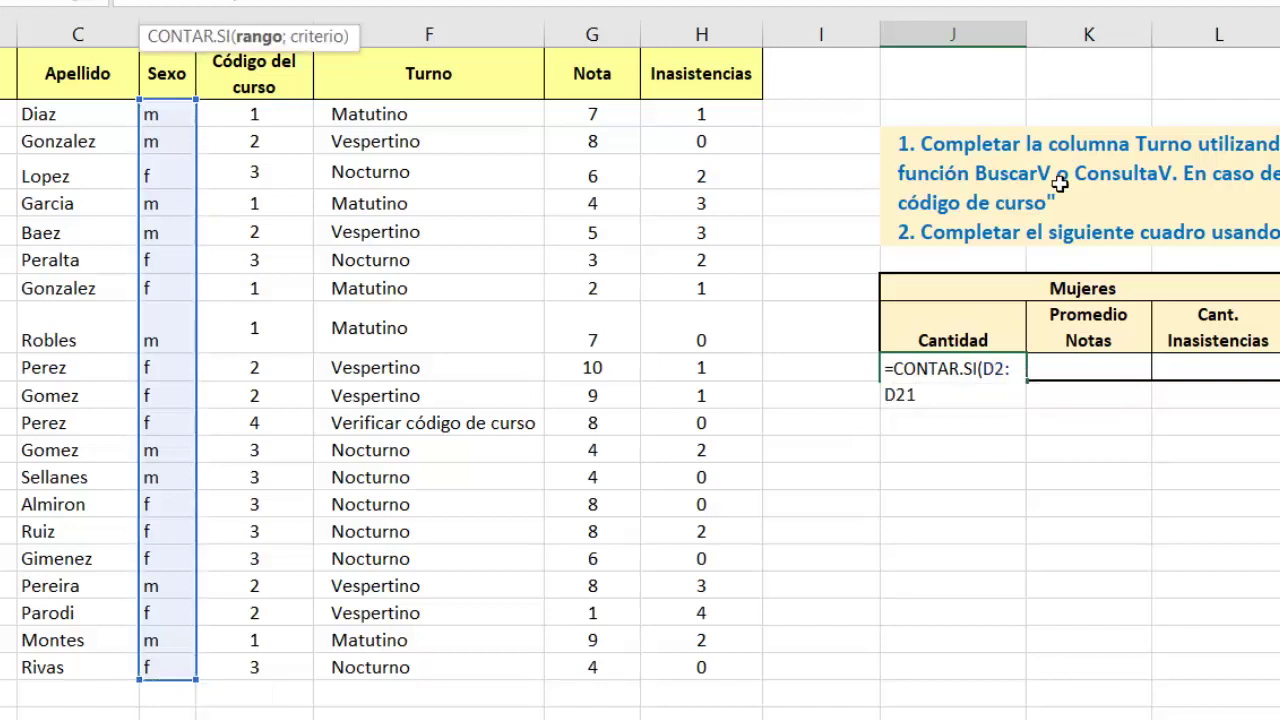
Complete the CONTAR.SI formula in J10 with the criterion "=F" and centre the cell.
{"action": "type", "text": ";\"=F"}
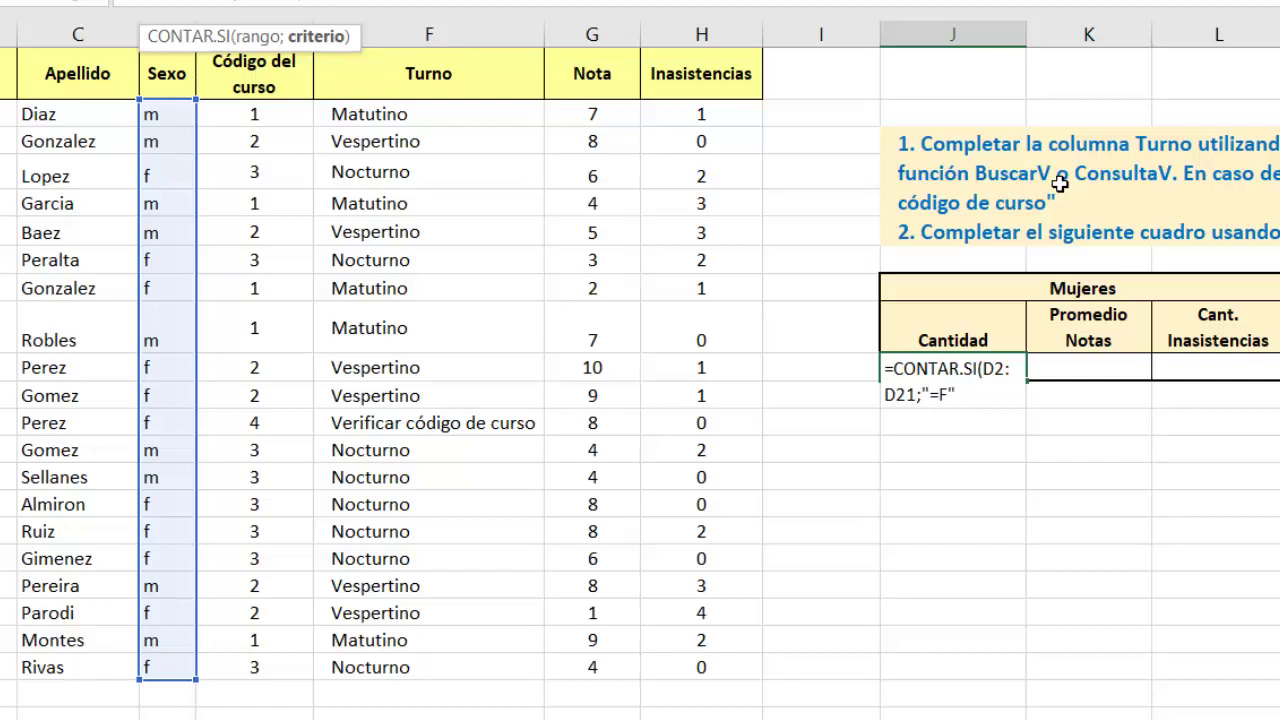
{"action": "type", "text": ")"}
{"action": "key", "text": "Return"}
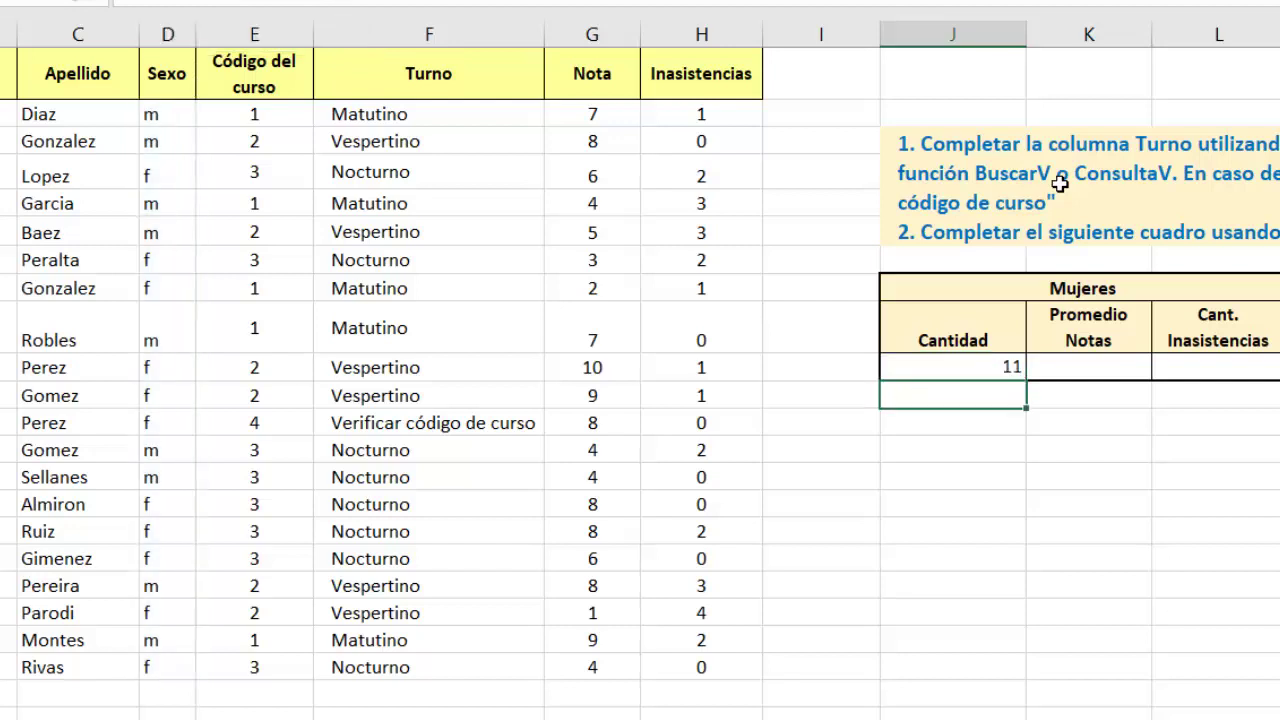
{"action": "key", "text": "Up"}
Enter =PROMEDIO.SI(D2:D21;"=F";G2:G21) in the Mujeres Promedio Notas cell, K10.
{"action": "left_click", "coordinate": [1108, 368]}
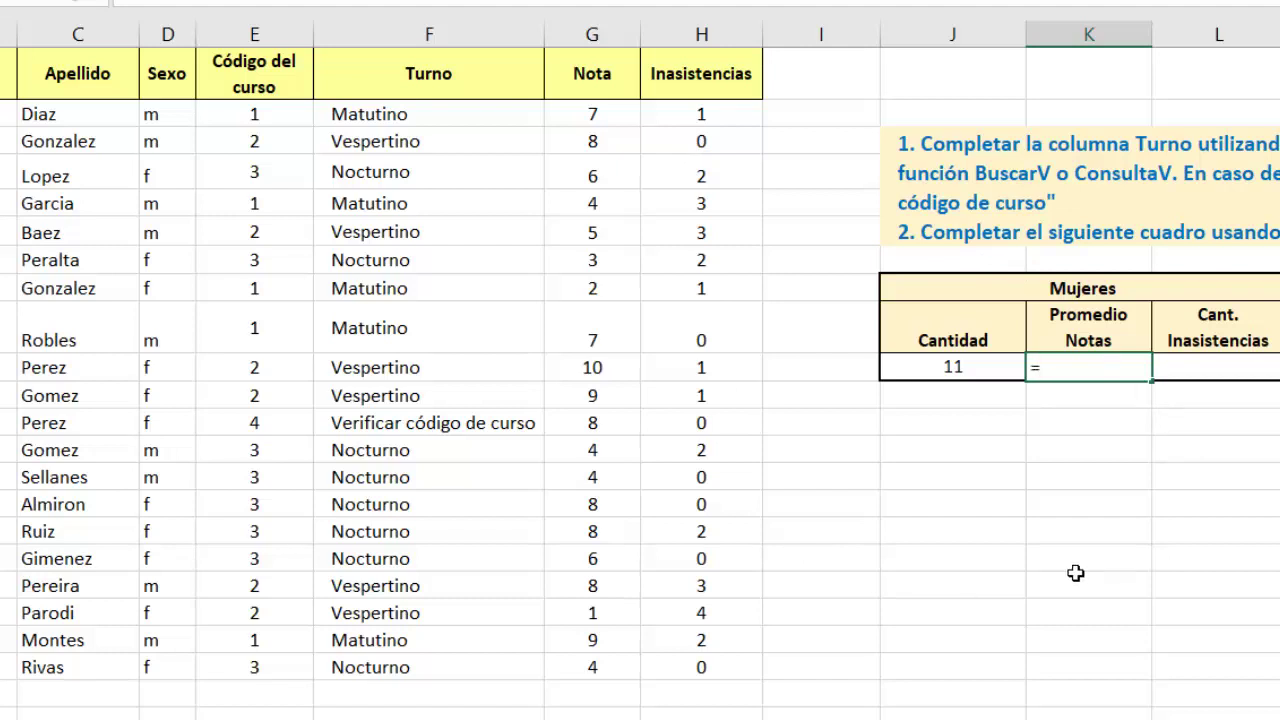
{"action": "type", "text": "=pro"}
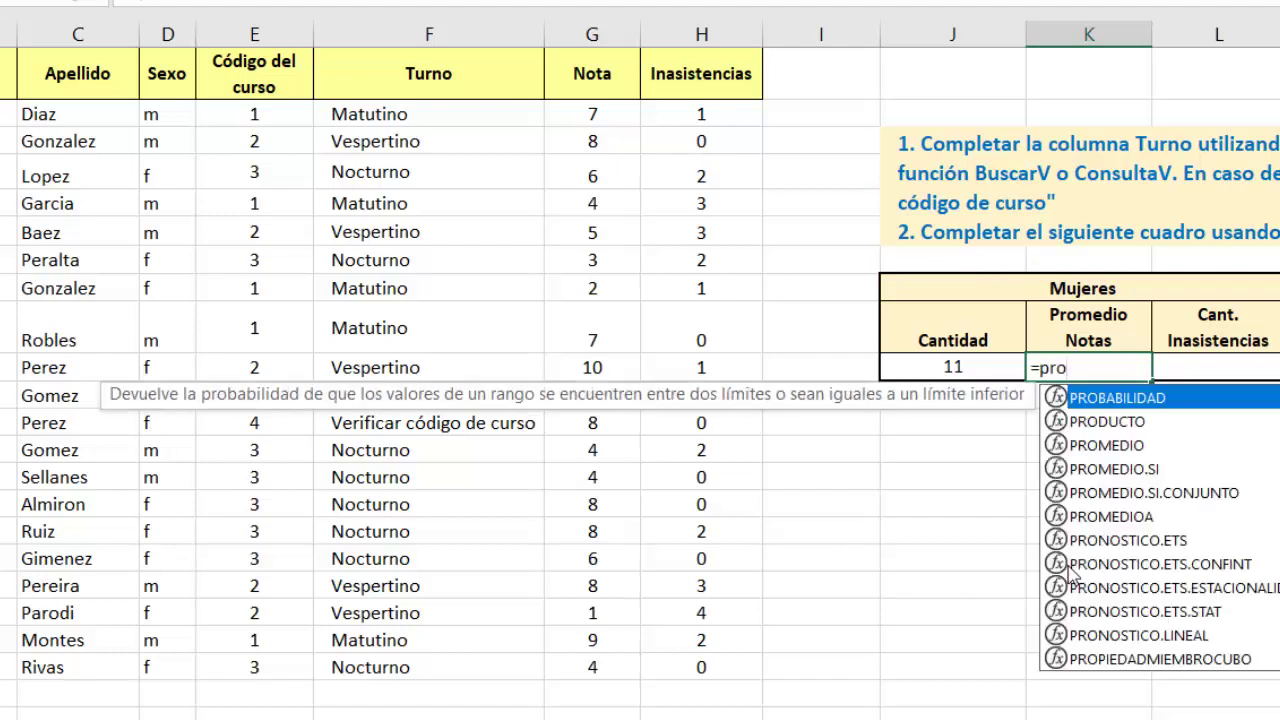
{"action": "left_click", "coordinate": [1106, 468]}
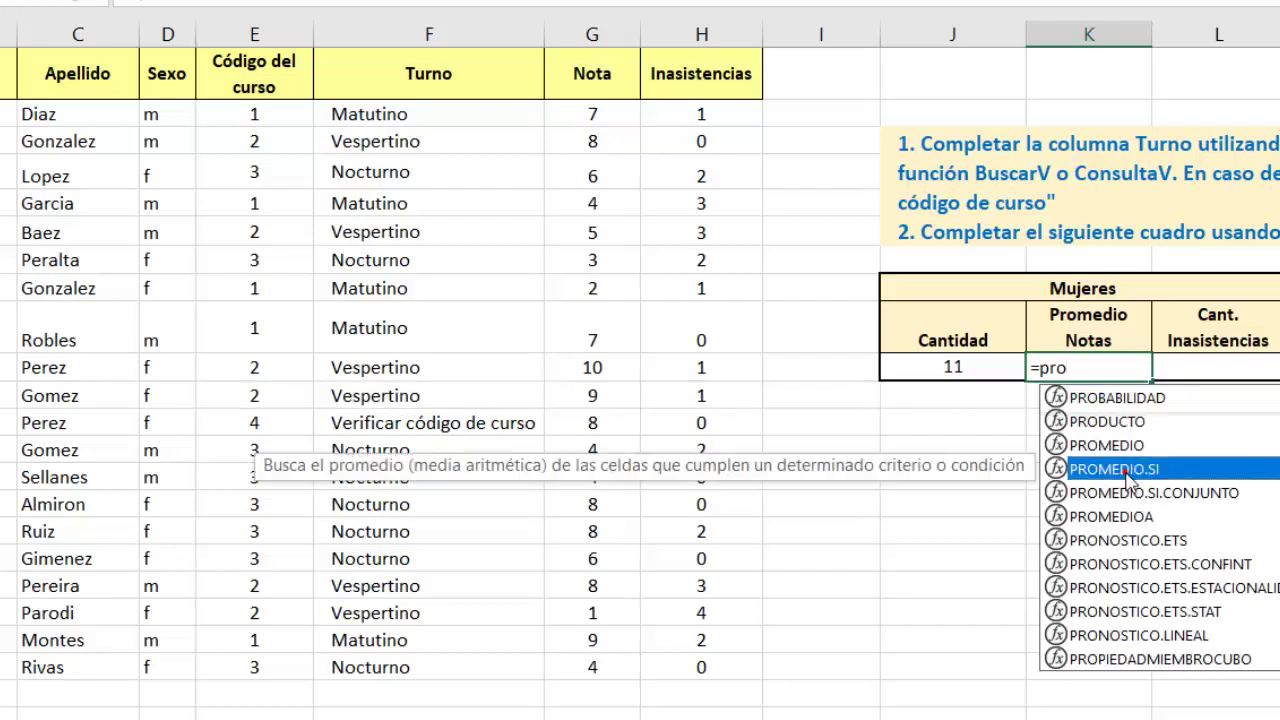
{"action": "key", "text": "Tab"}
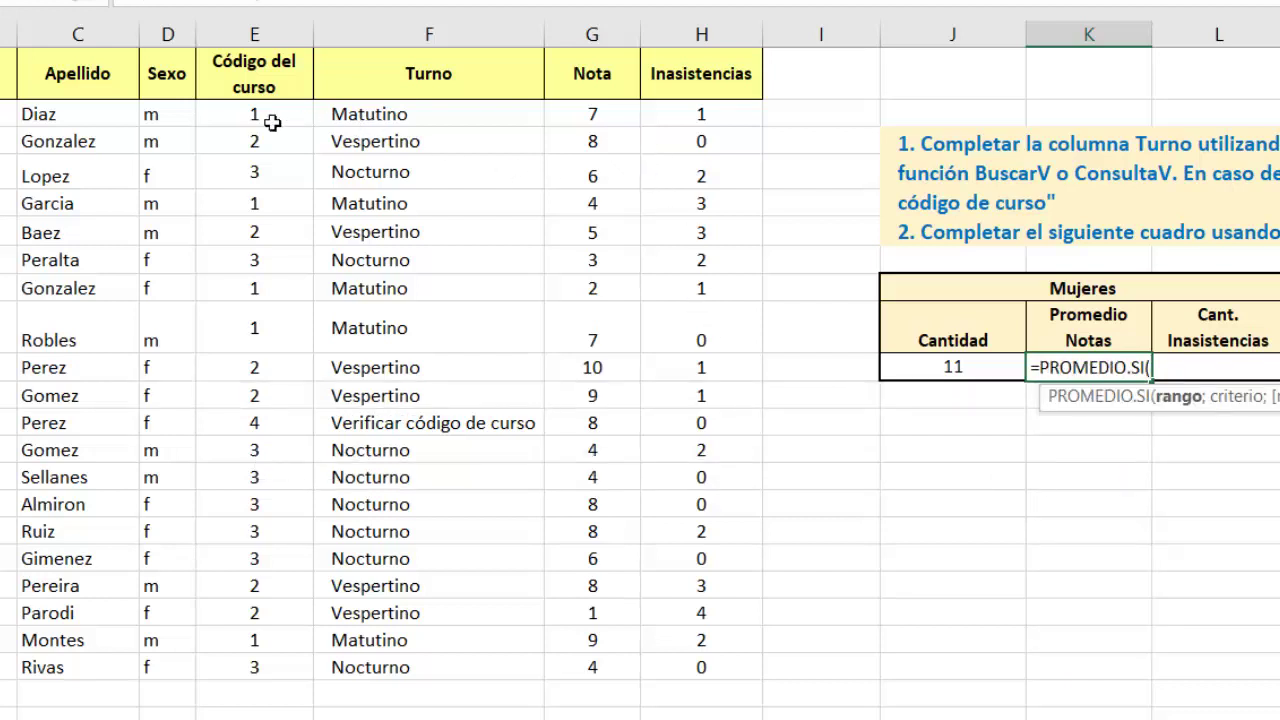
{"action": "left_click", "coordinate": [178, 116]}
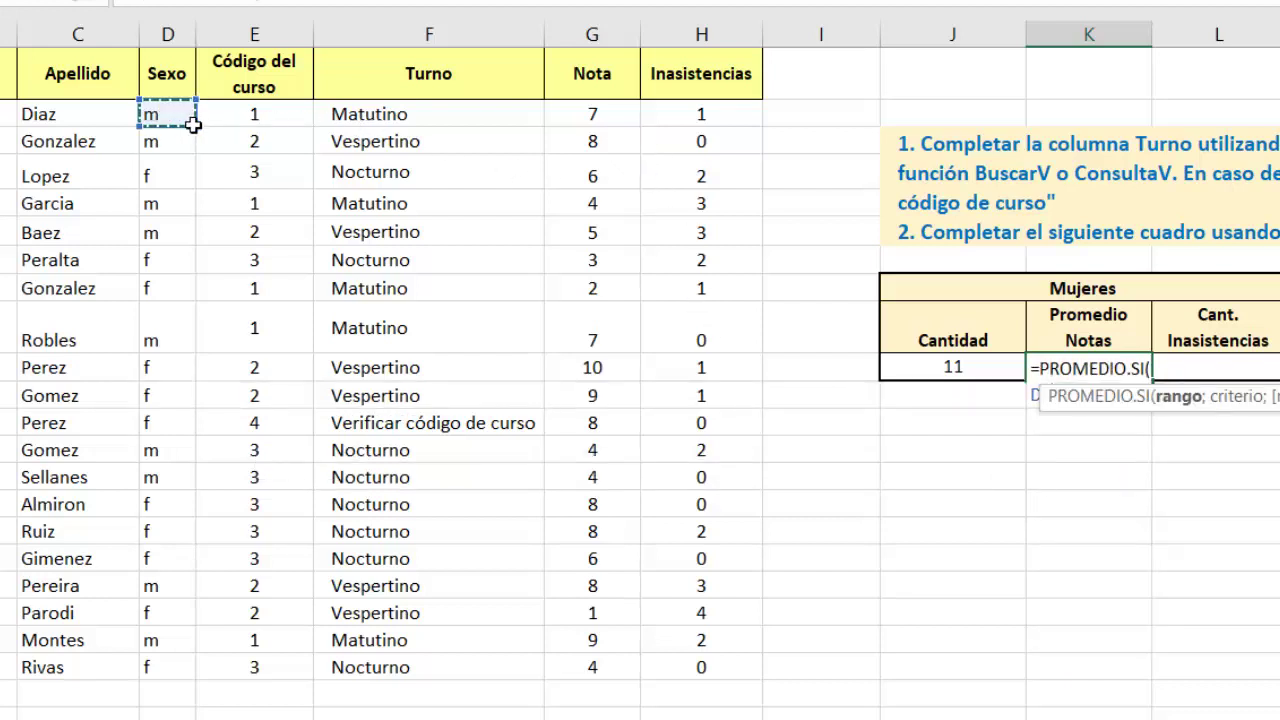
{"action": "key", "text": "ctrl+shift+Down"}
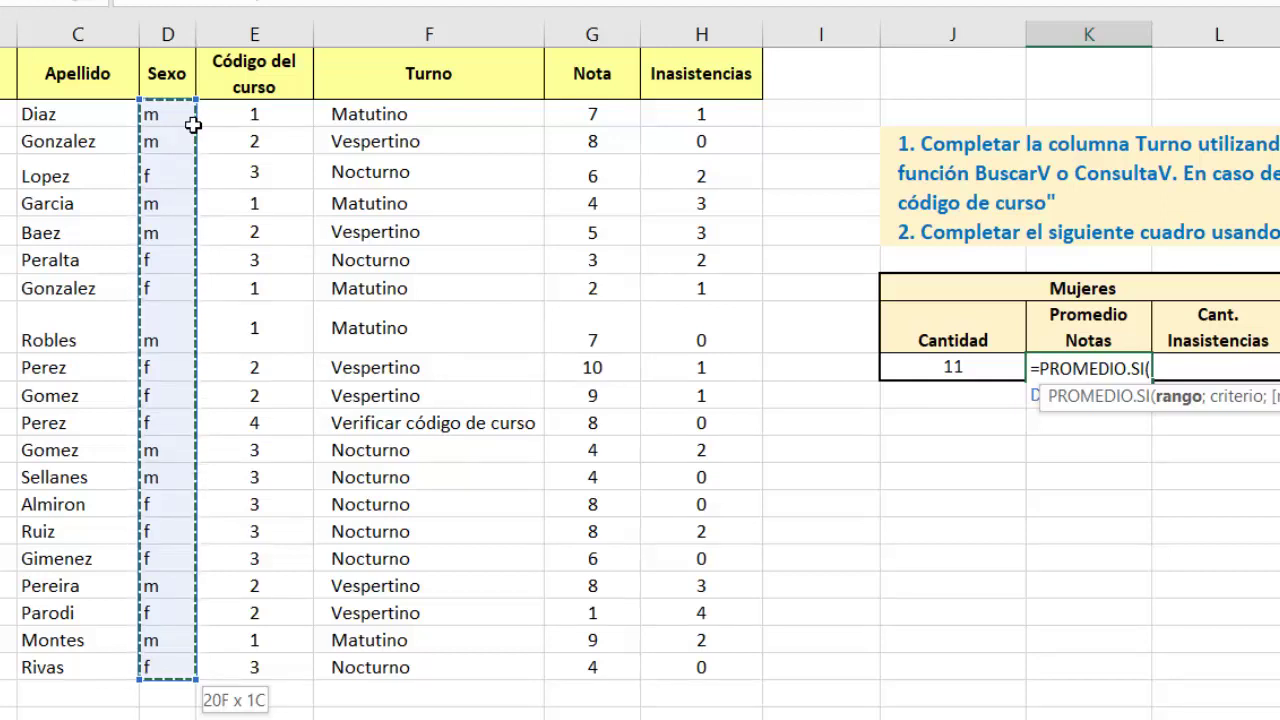
{"action": "type", "text": ";\"=F"}
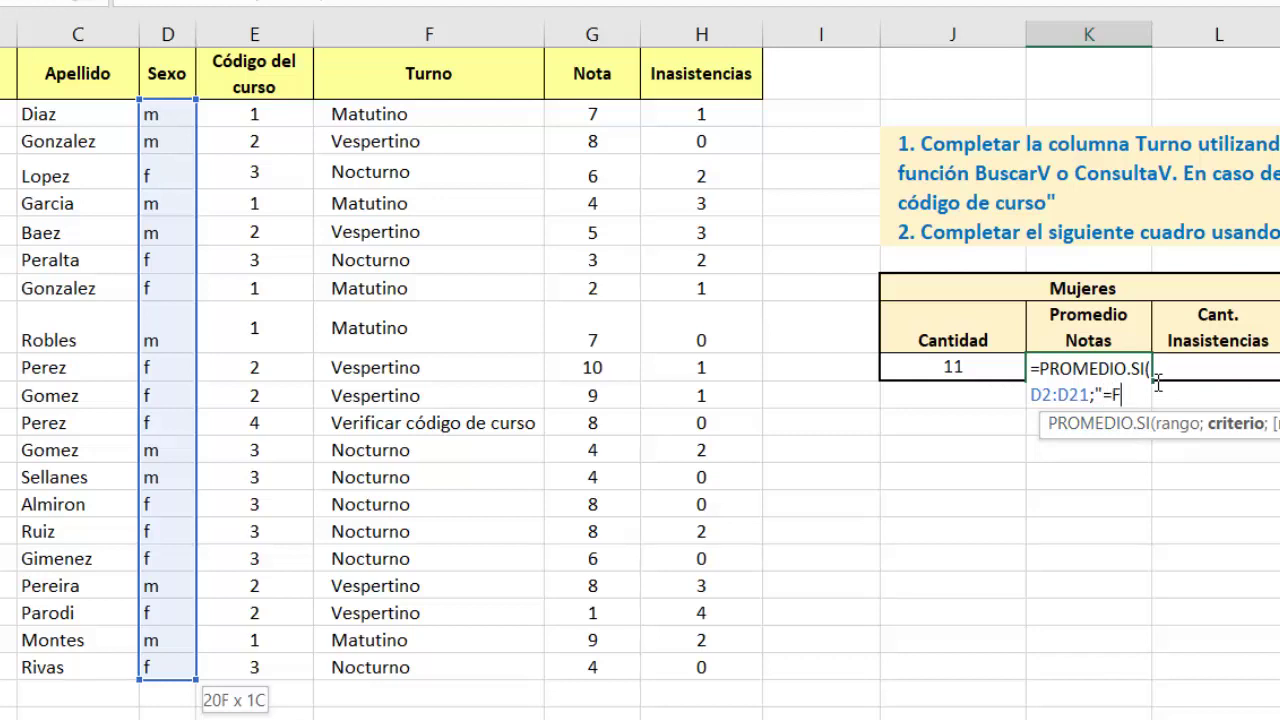
{"action": "type", "text": "\";G"}
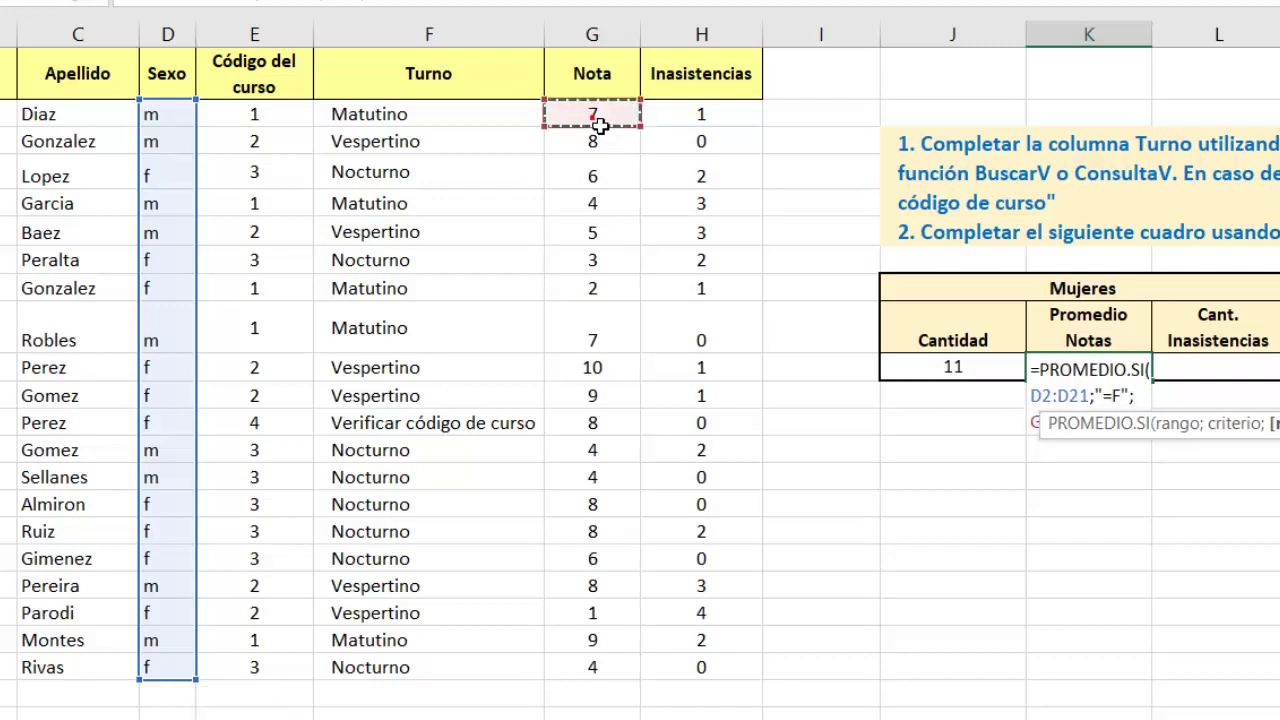
{"action": "left_click", "coordinate": [606, 118]}
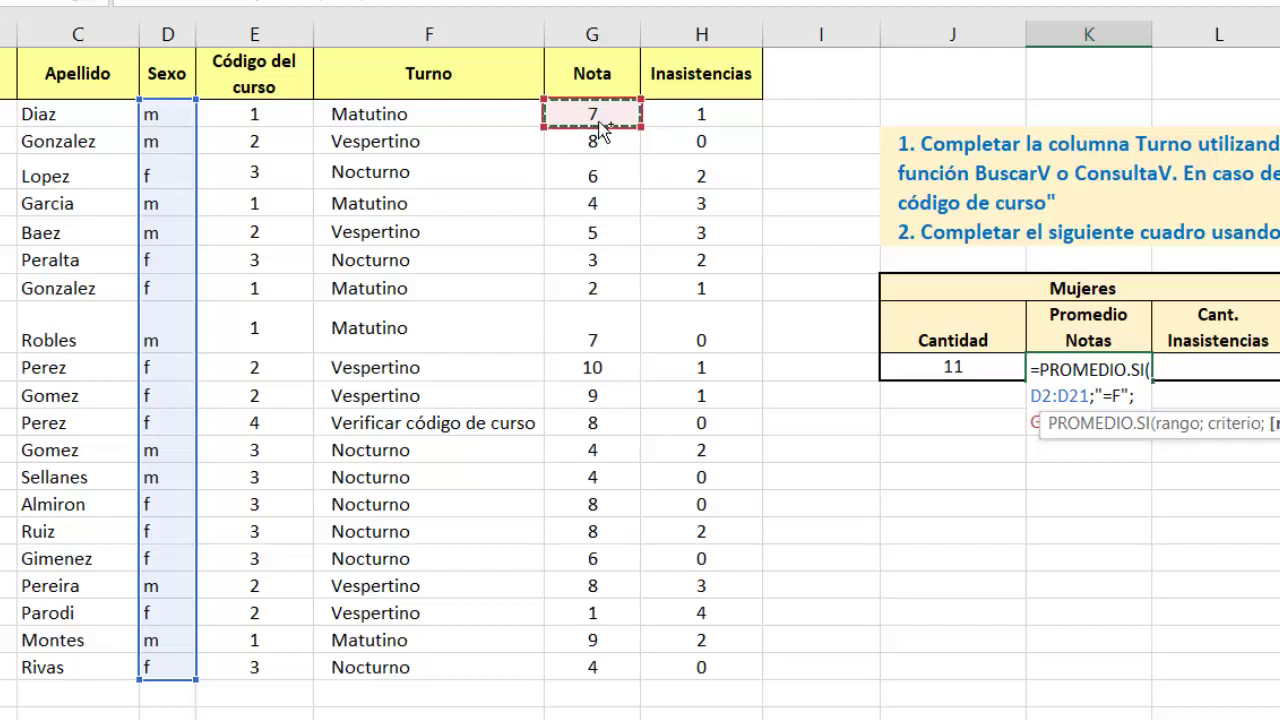
{"action": "key", "text": "ctrl+shift+Down"}
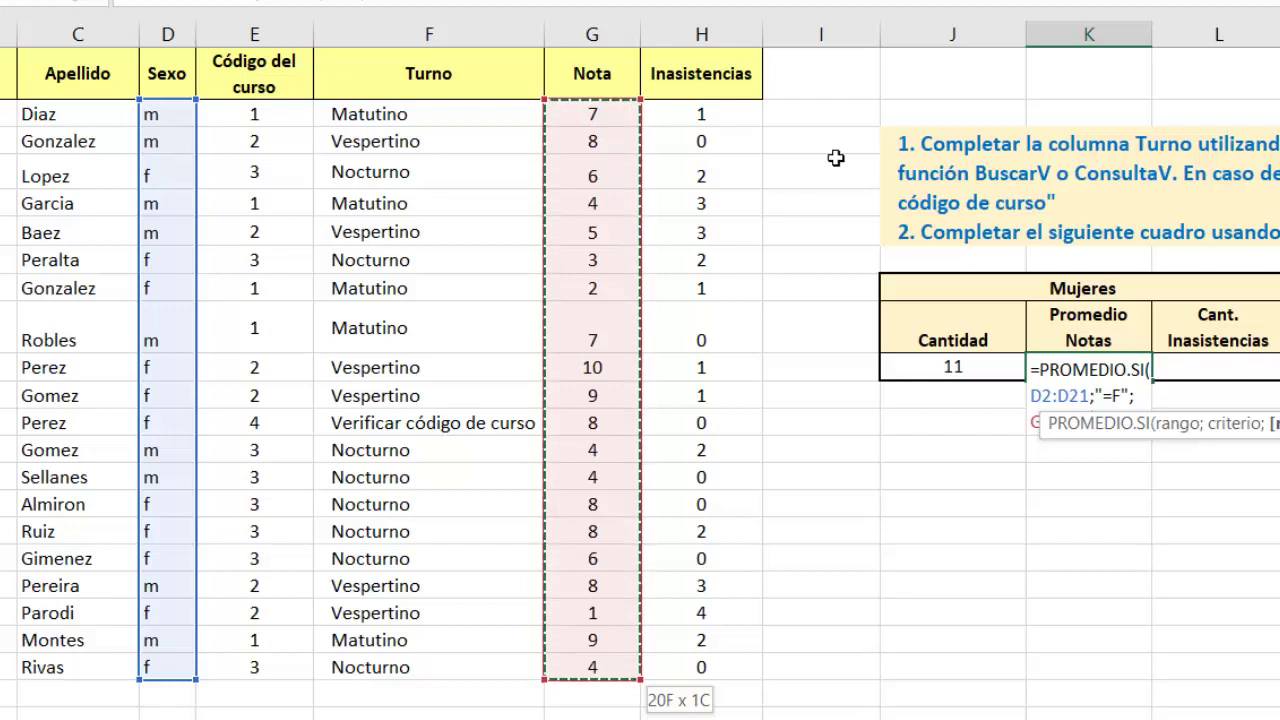
{"action": "type", "text": ")"}
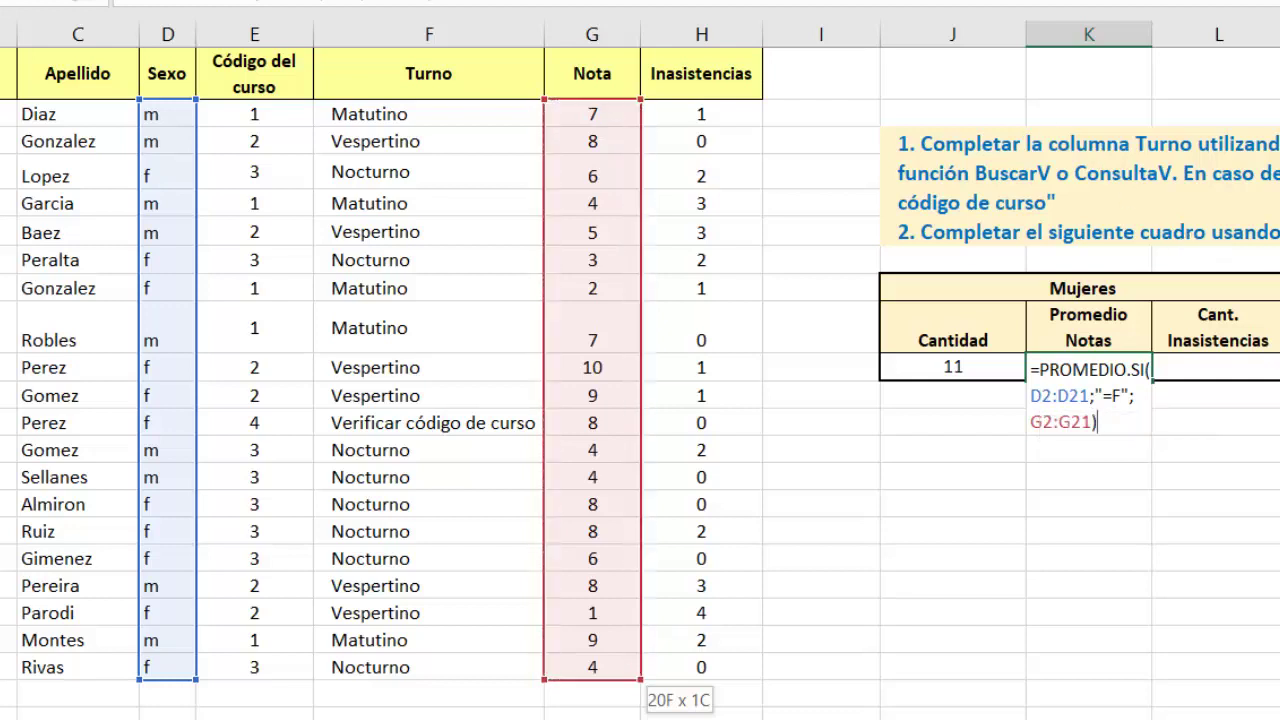
{"action": "key", "text": "Return"}
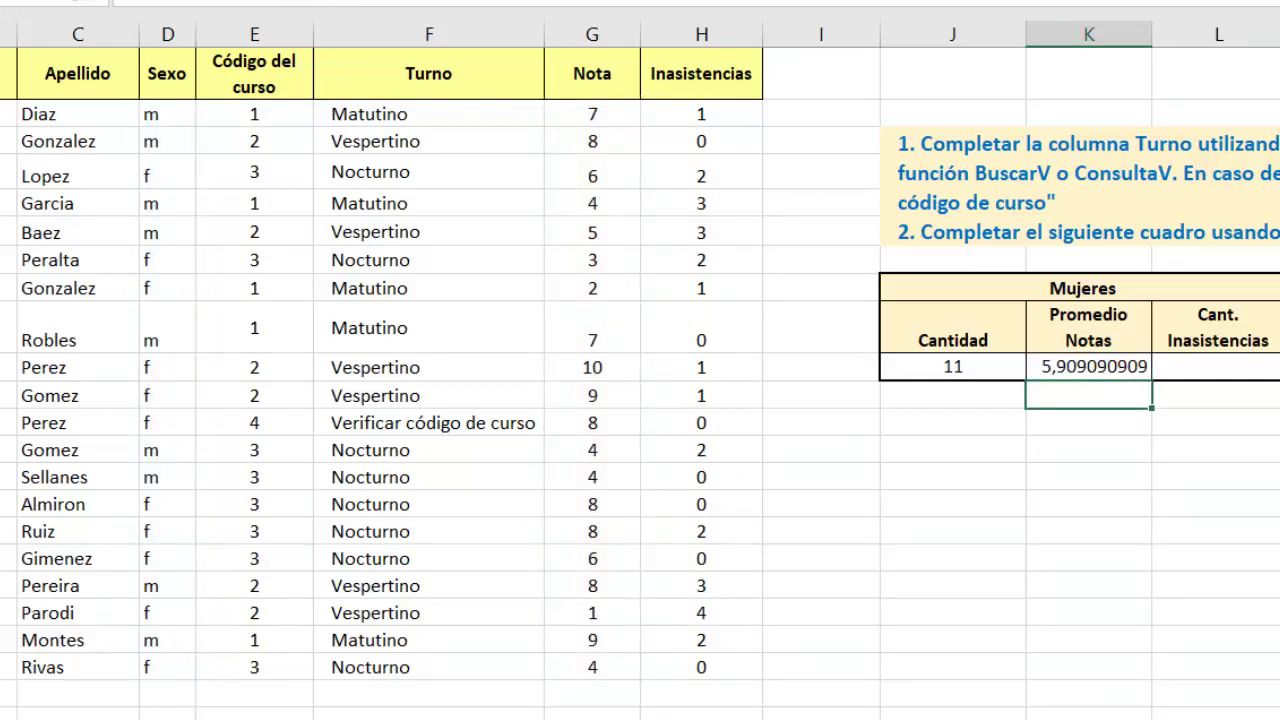
Start a SUMAR.SI formula in the Mujeres Cant. Inasistencias cell, L10, with range D2:D21 and criterion "=F".
{"action": "left_click", "coordinate": [1220, 370]}
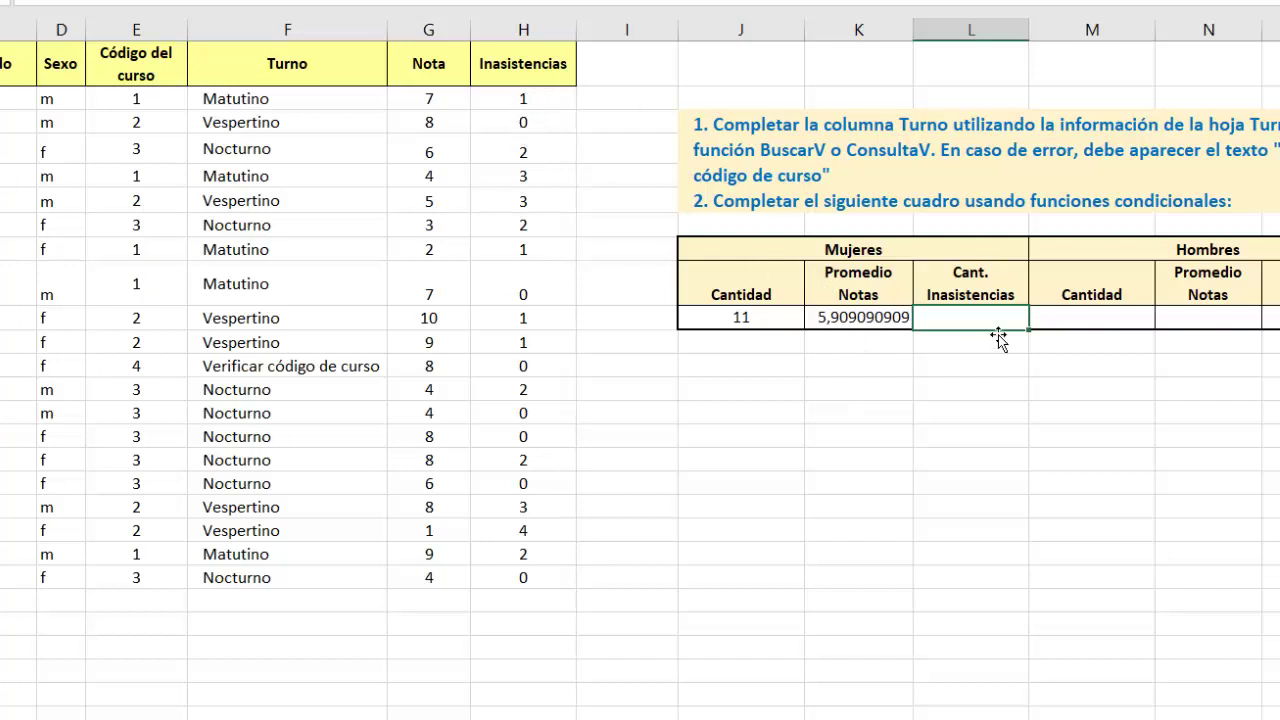
{"action": "type", "text": "=suma"}
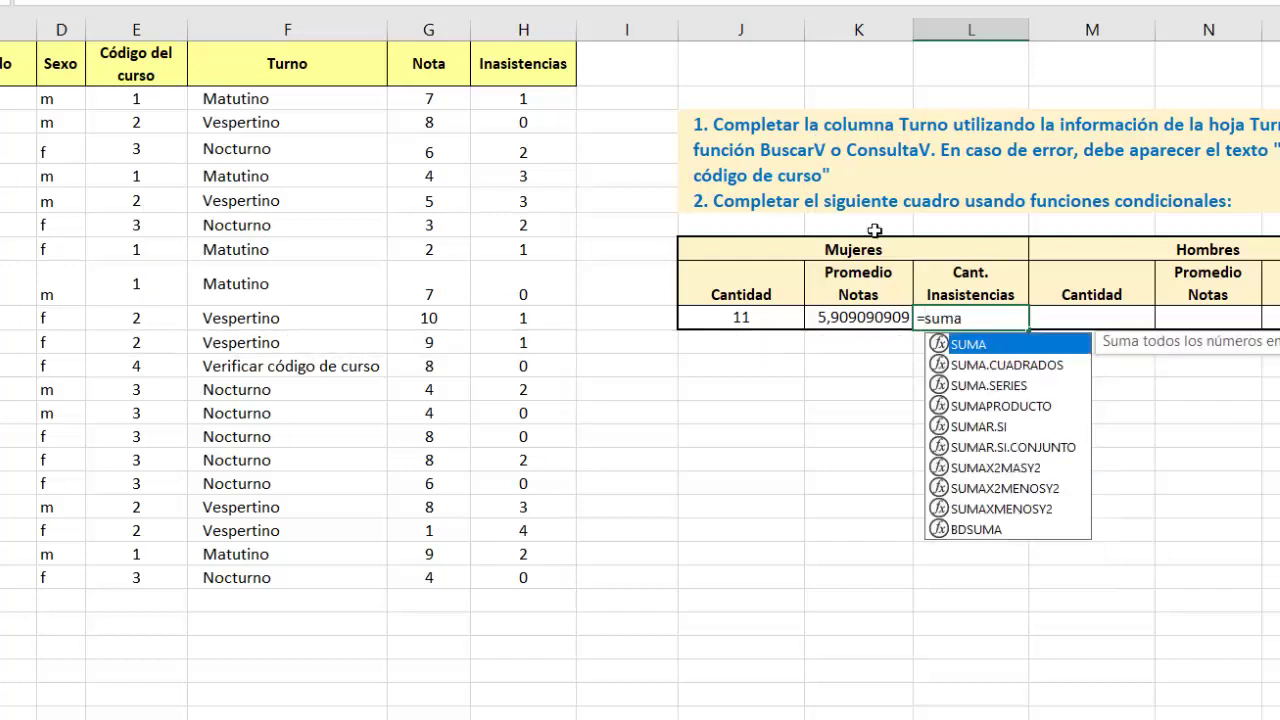
{"action": "double_click", "coordinate": [990, 426]}
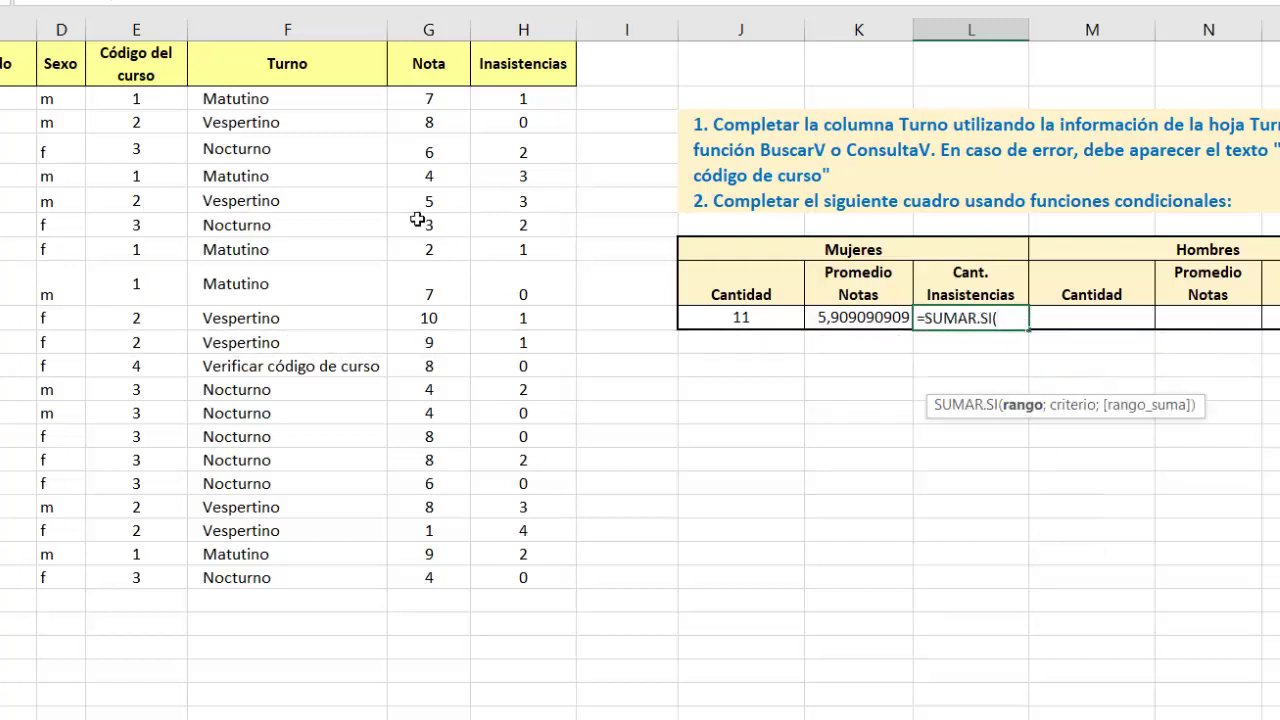
{"action": "left_click", "coordinate": [139, 106]}
{"action": "key", "text": "Left"}
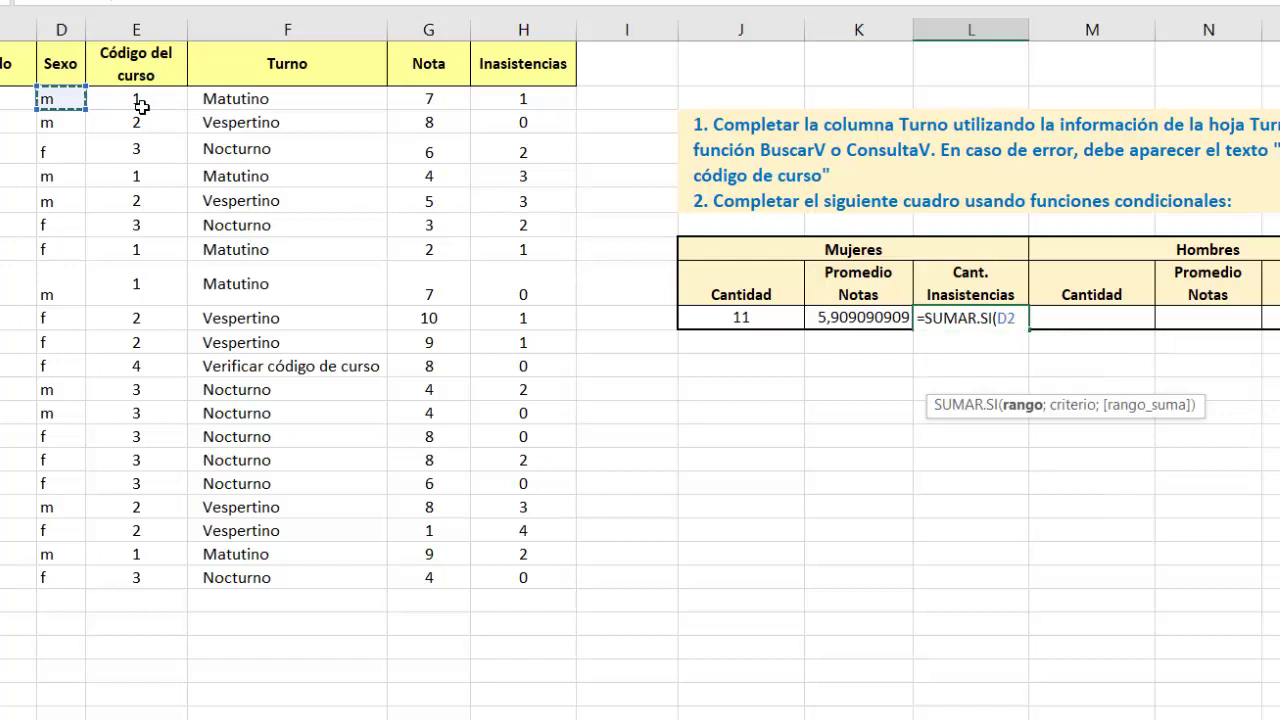
{"action": "key", "text": "ctrl+shift+Down"}
{"action": "type", "text": ";\"=F"}
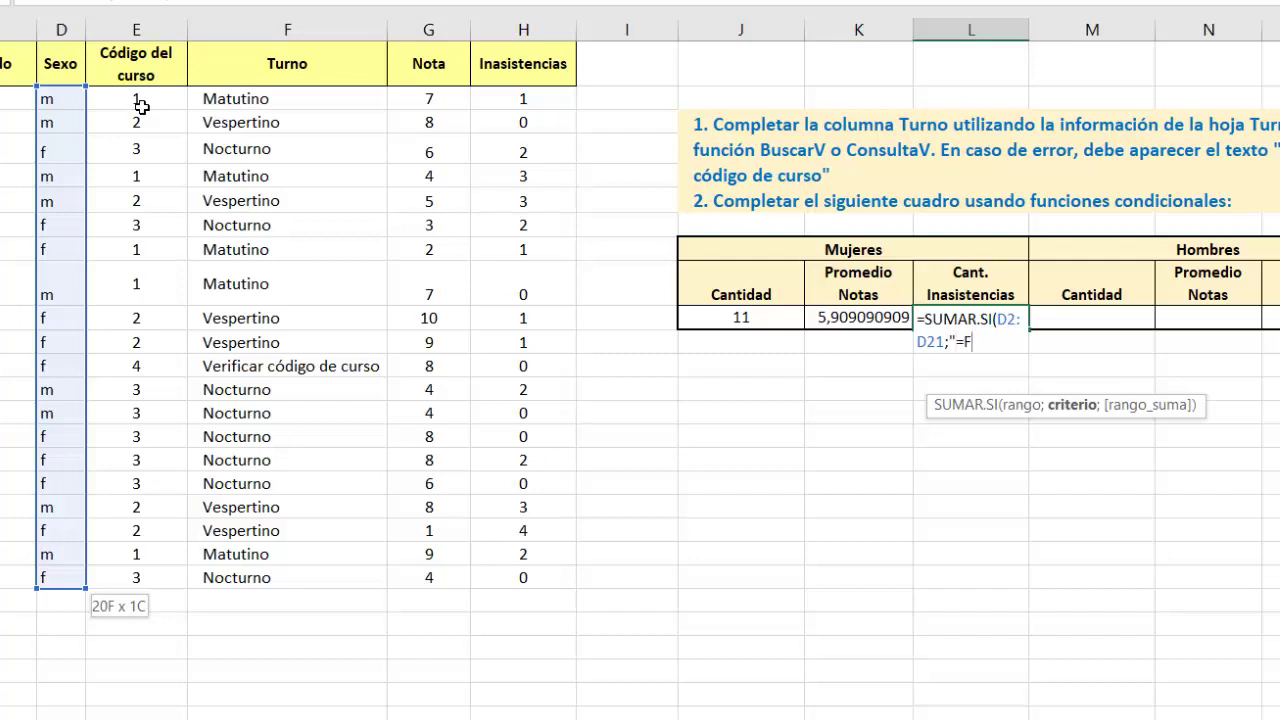
{"action": "type", "text": "\";"}
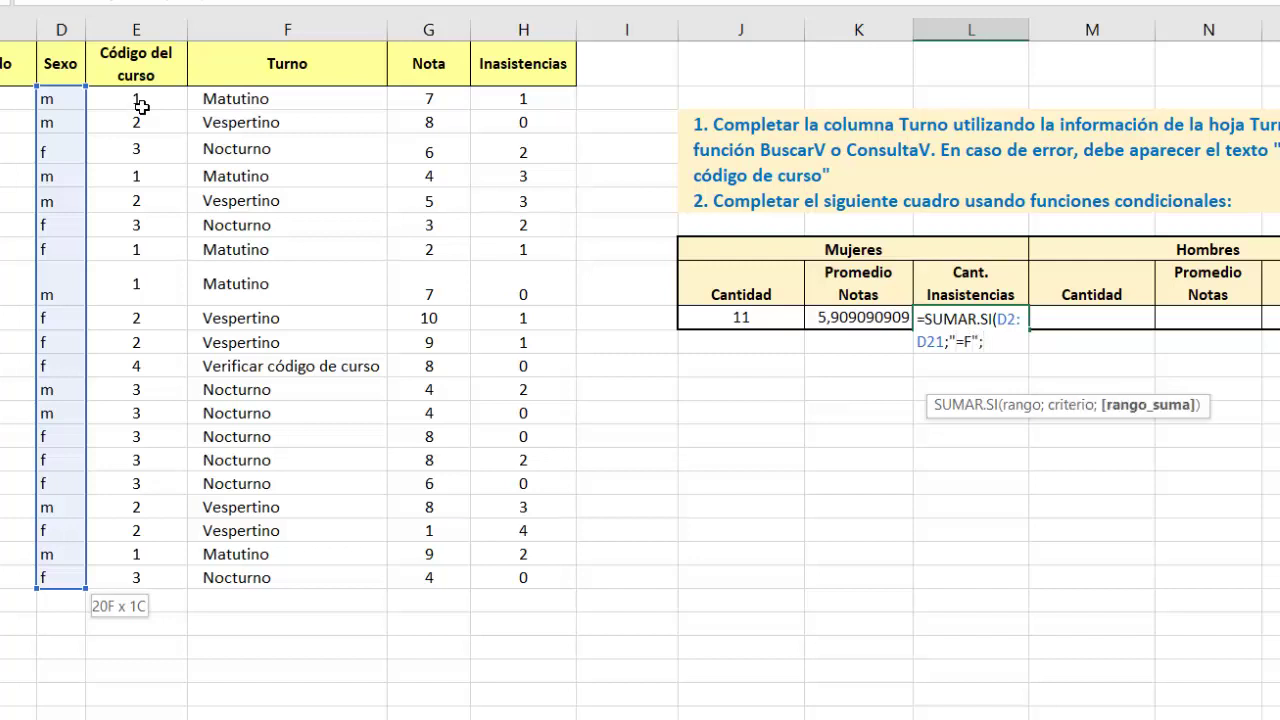
Complete the SUMAR.SI formula with the Inasistencias values H2:H21 as the sum range and reselect L10.
{"action": "left_click", "coordinate": [518, 102]}
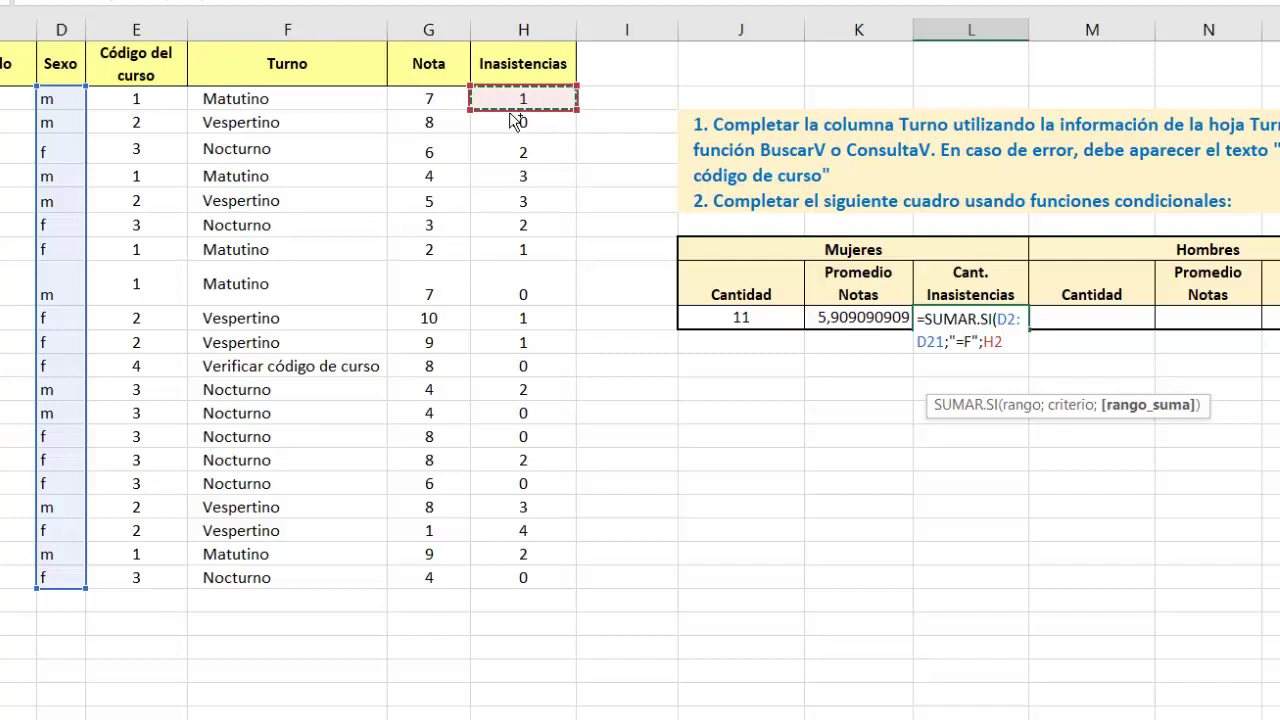
{"action": "key", "text": "ctrl+shift+Down"}
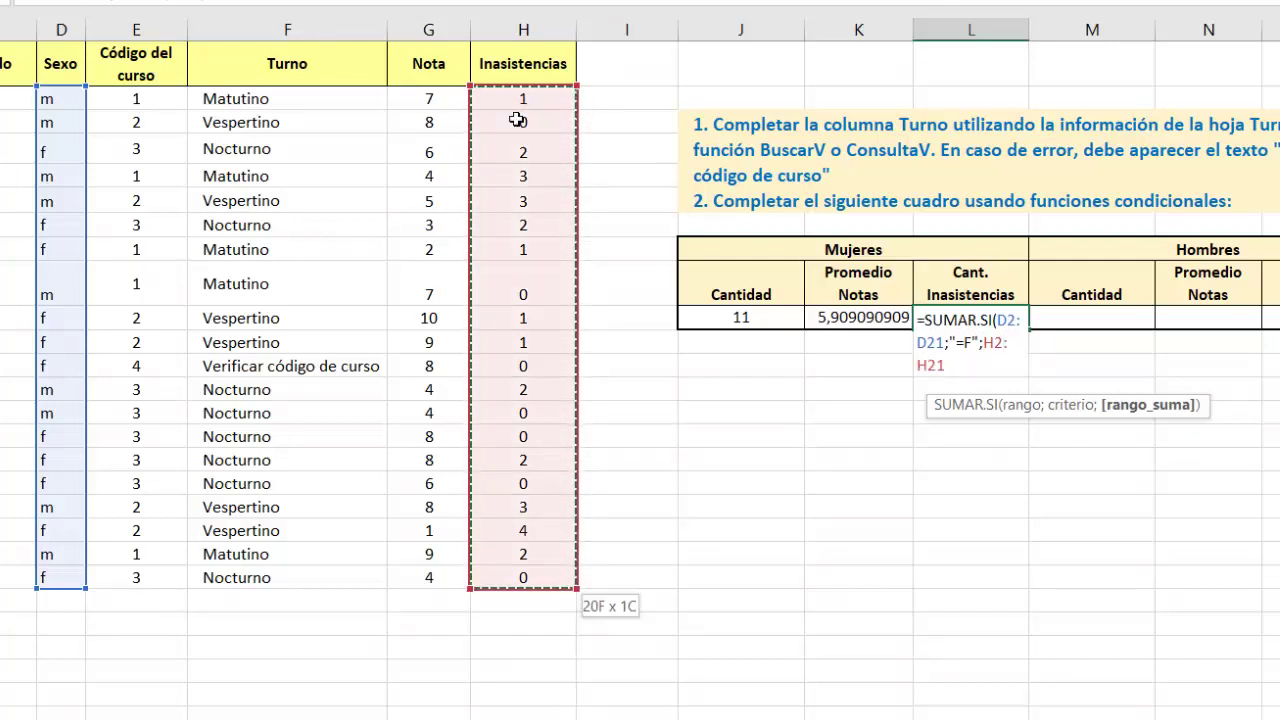
{"action": "type", "text": ")"}
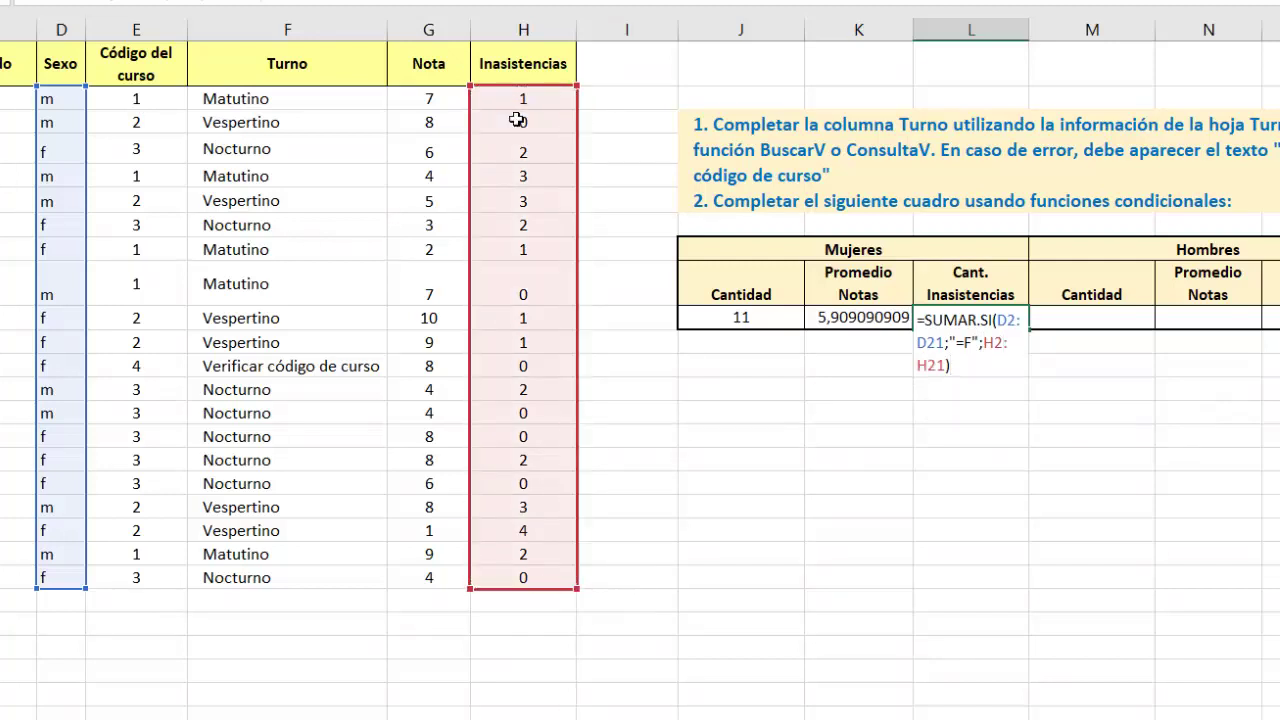
{"action": "key", "text": "Return"}
{"action": "key", "text": "Up"}
{"action": "key", "text": "Right"}
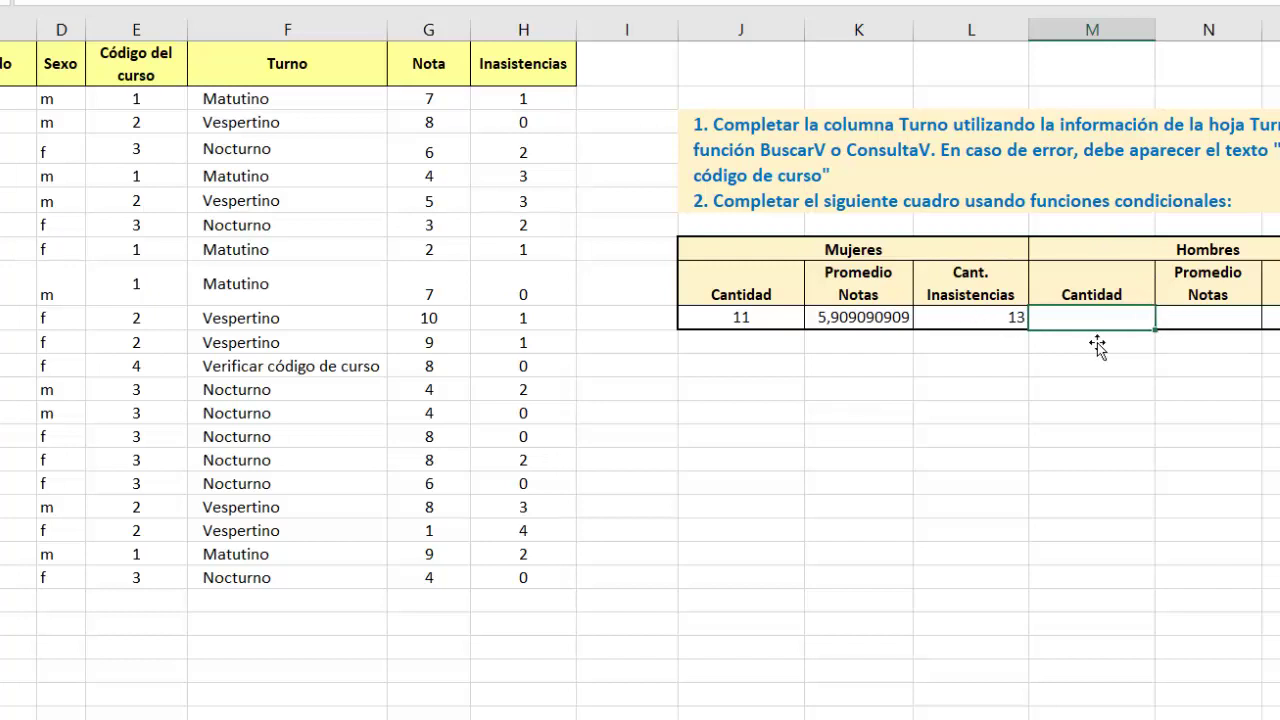
{"action": "left_click", "coordinate": [1000, 322]}
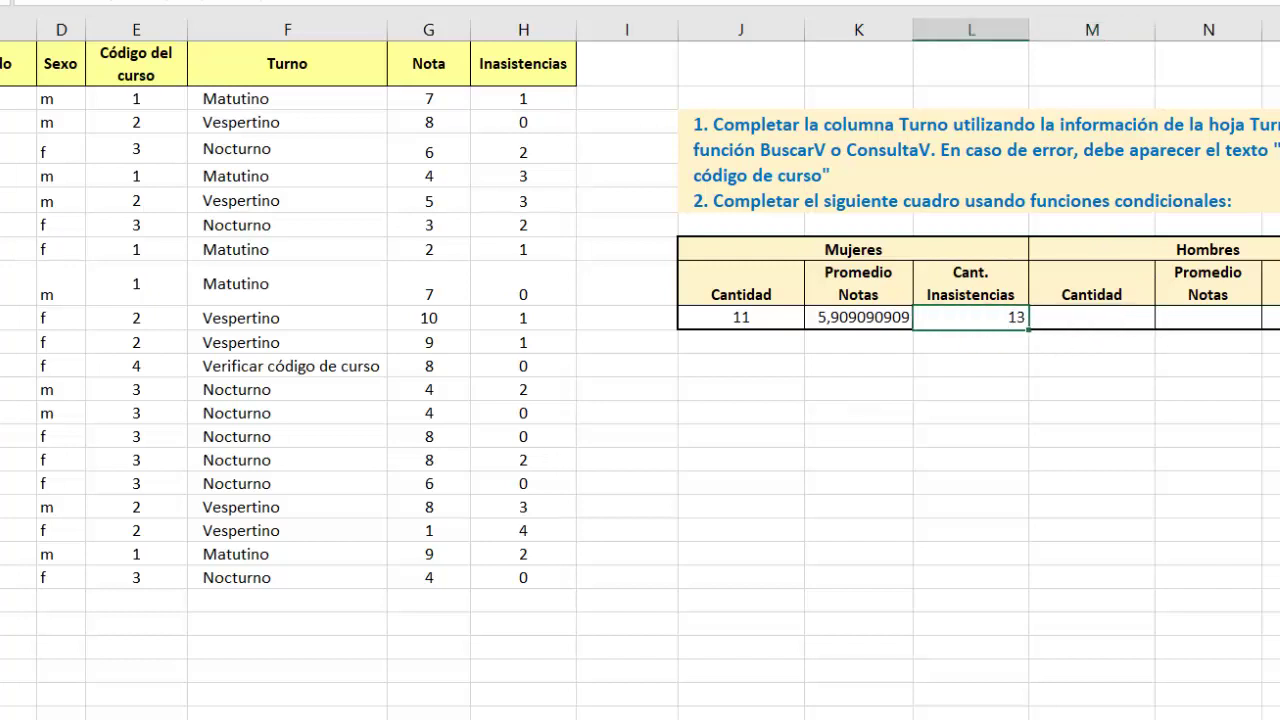
Enter =CONTAR.SI.CONJUNTO(D2:D21;"m") in the Hombres Cantidad cell, M10.
{"action": "left_click", "coordinate": [1100, 322]}
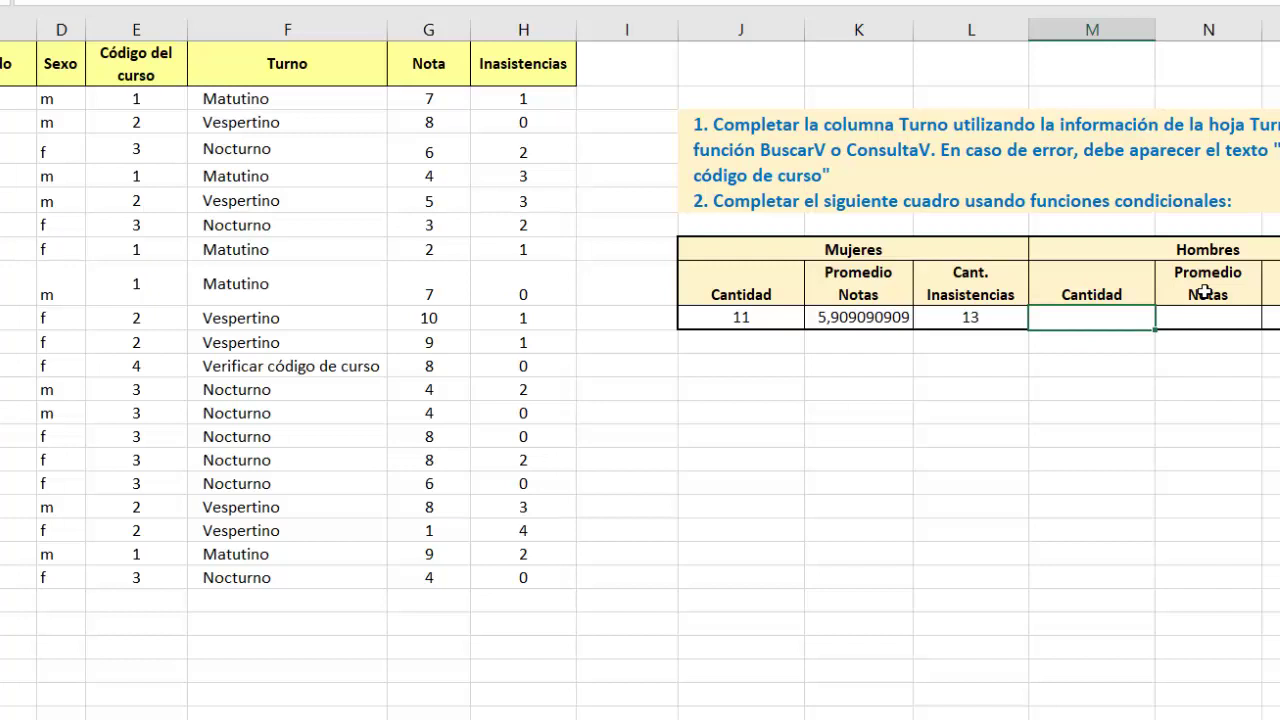
{"action": "type", "text": "=conta"}
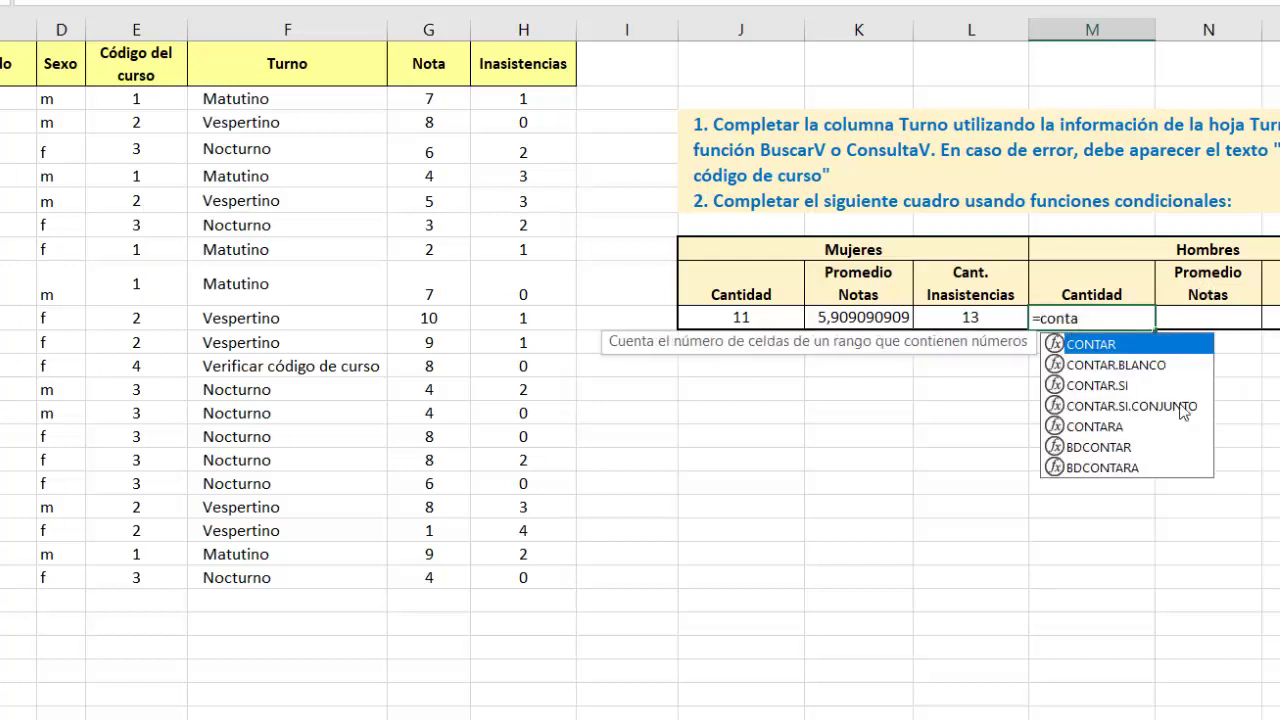
{"action": "double_click", "coordinate": [1142, 406]}
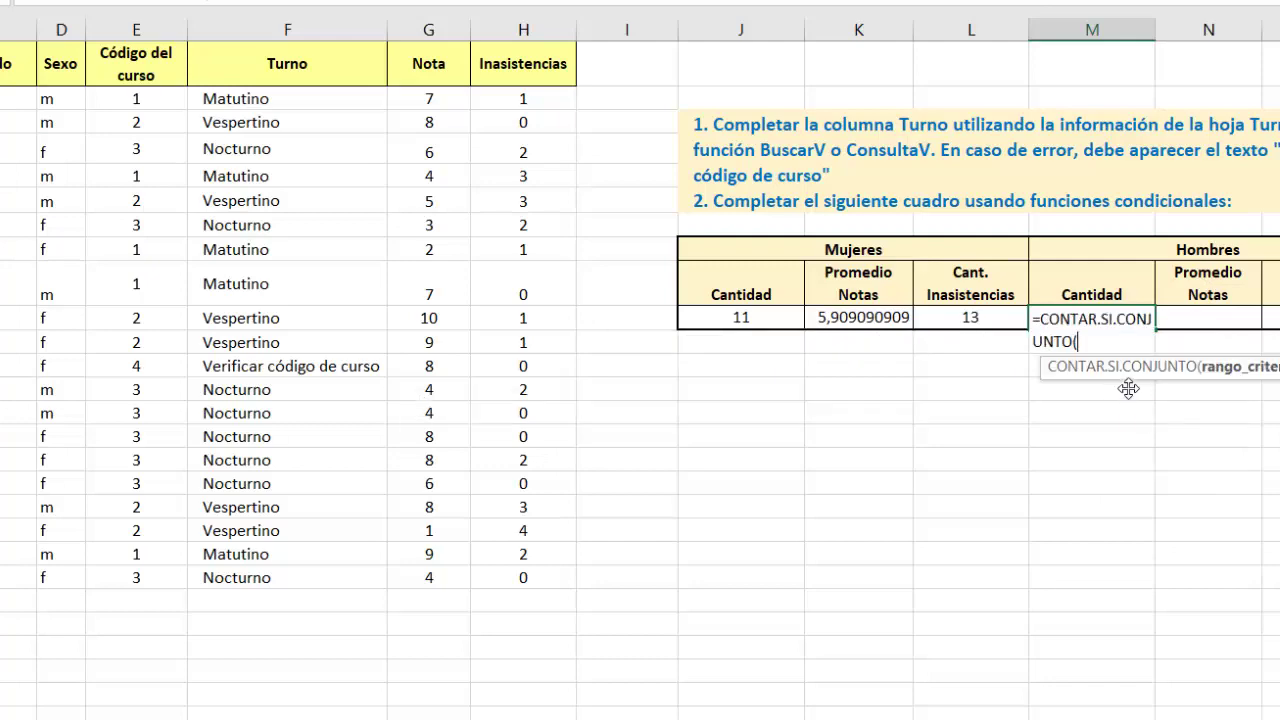
{"action": "left_click_drag", "start_coordinate": [1118, 376], "coordinate": [1114, 413]}
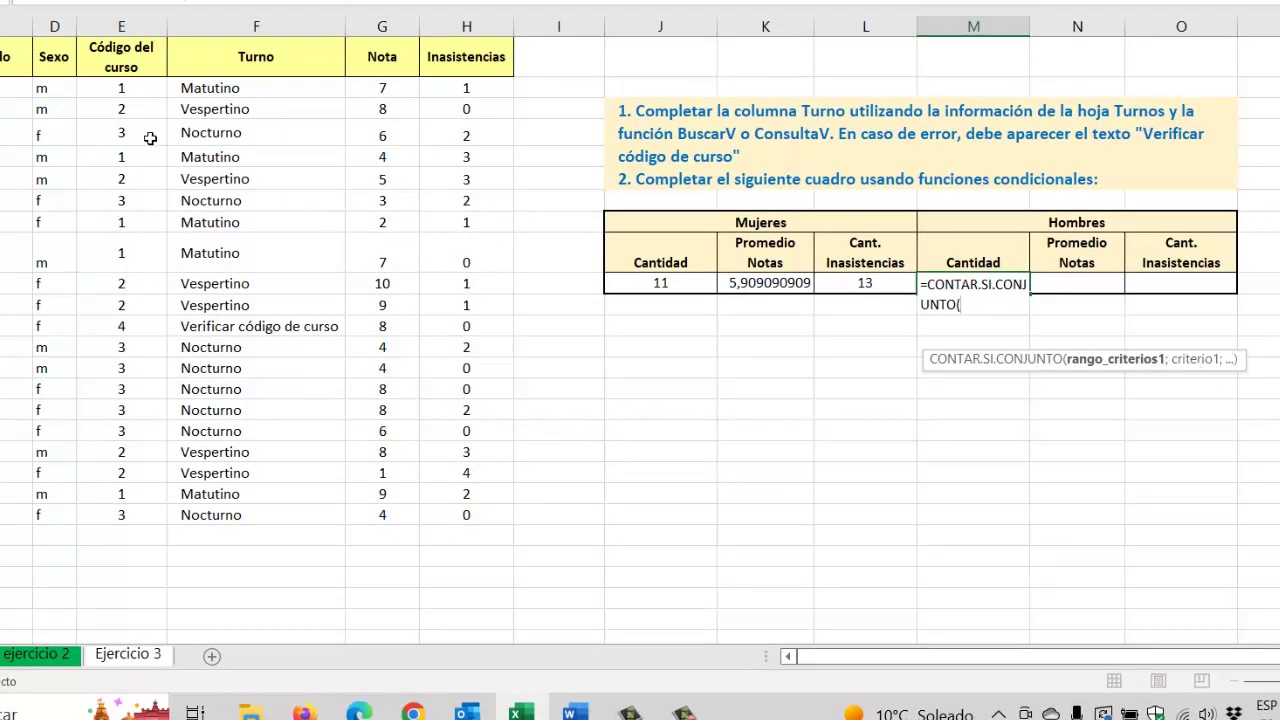
{"action": "left_click", "coordinate": [50, 93]}
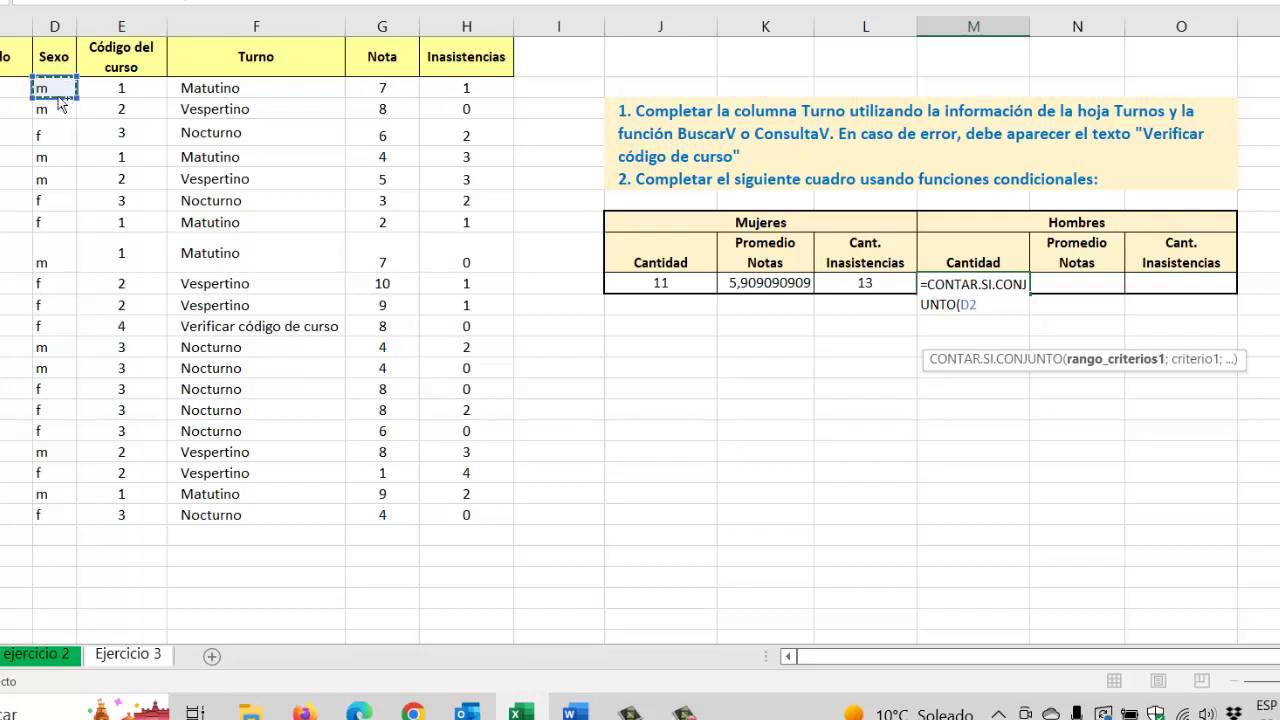
{"action": "key", "text": "ctrl+shift+Down"}
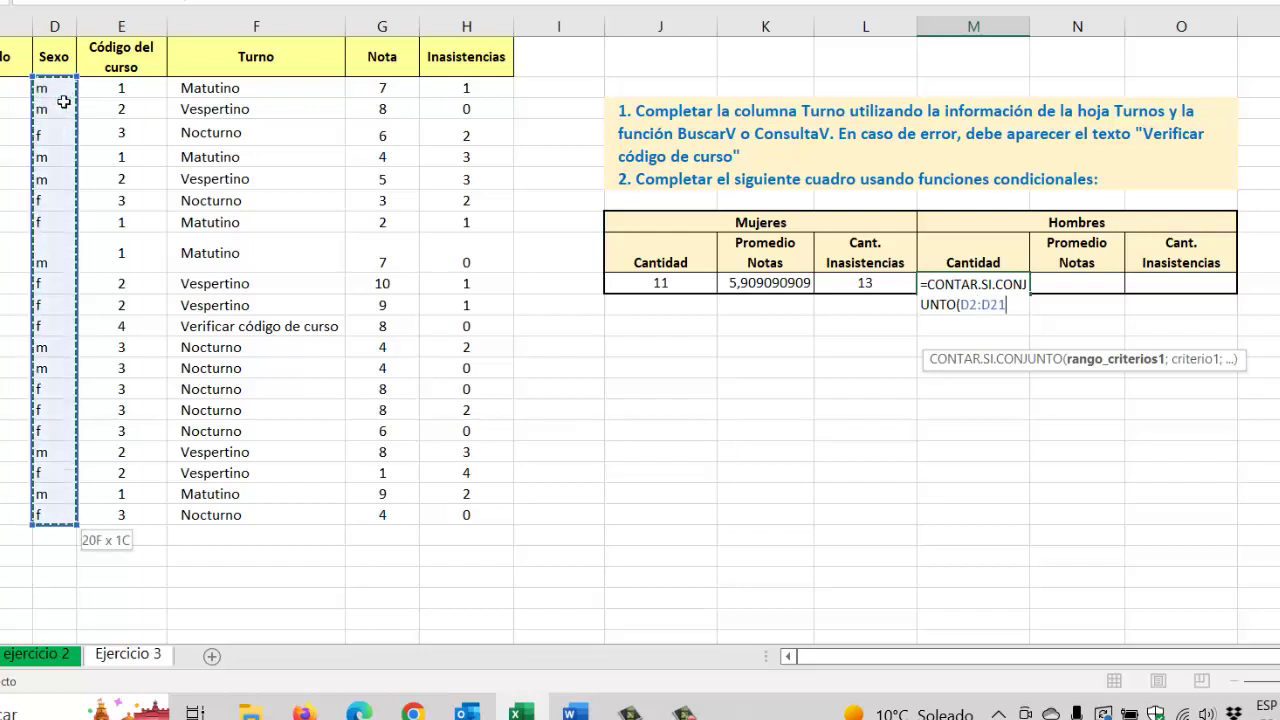
{"action": "type", "text": ";\"m"}
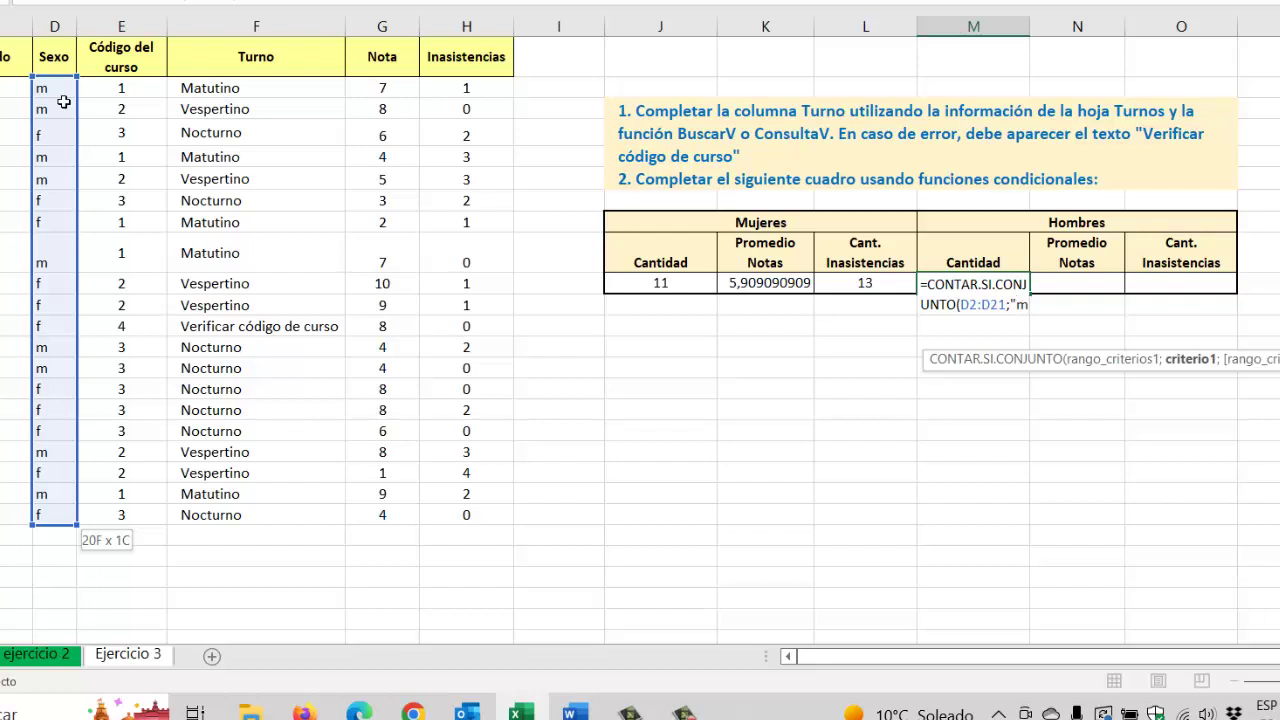
{"action": "type", "text": "\""}
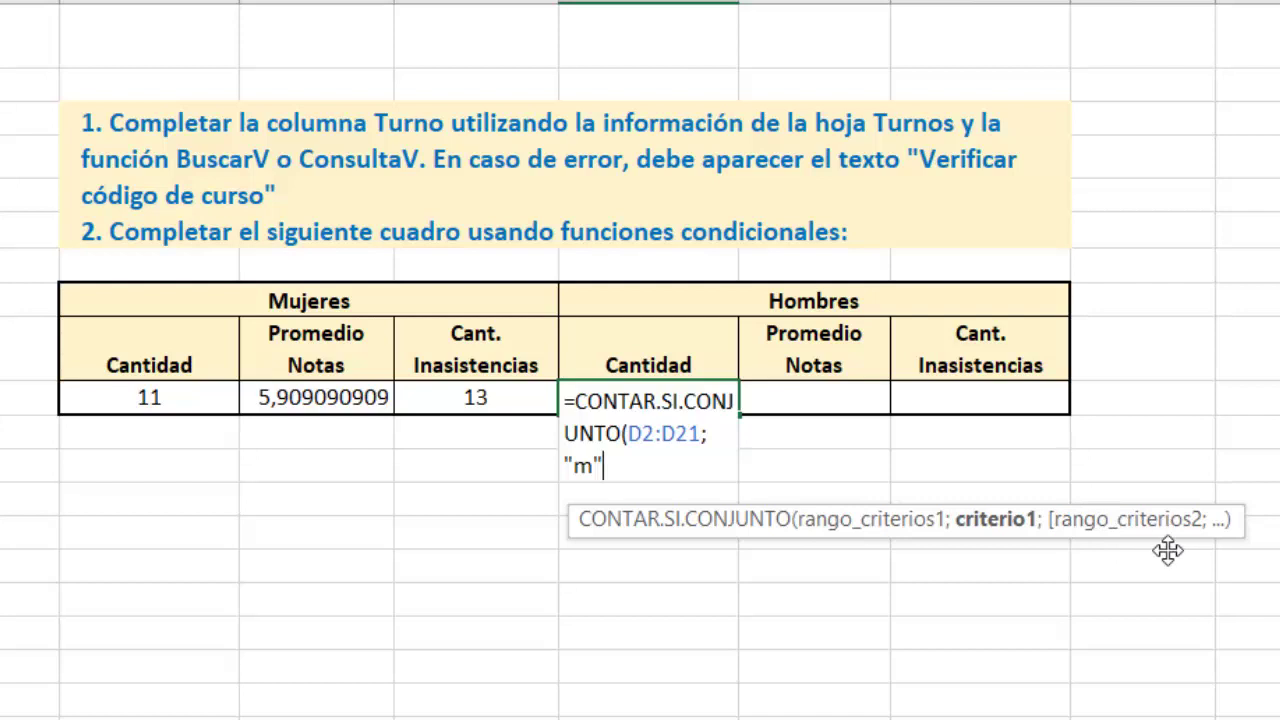
{"action": "type", "text": ")"}
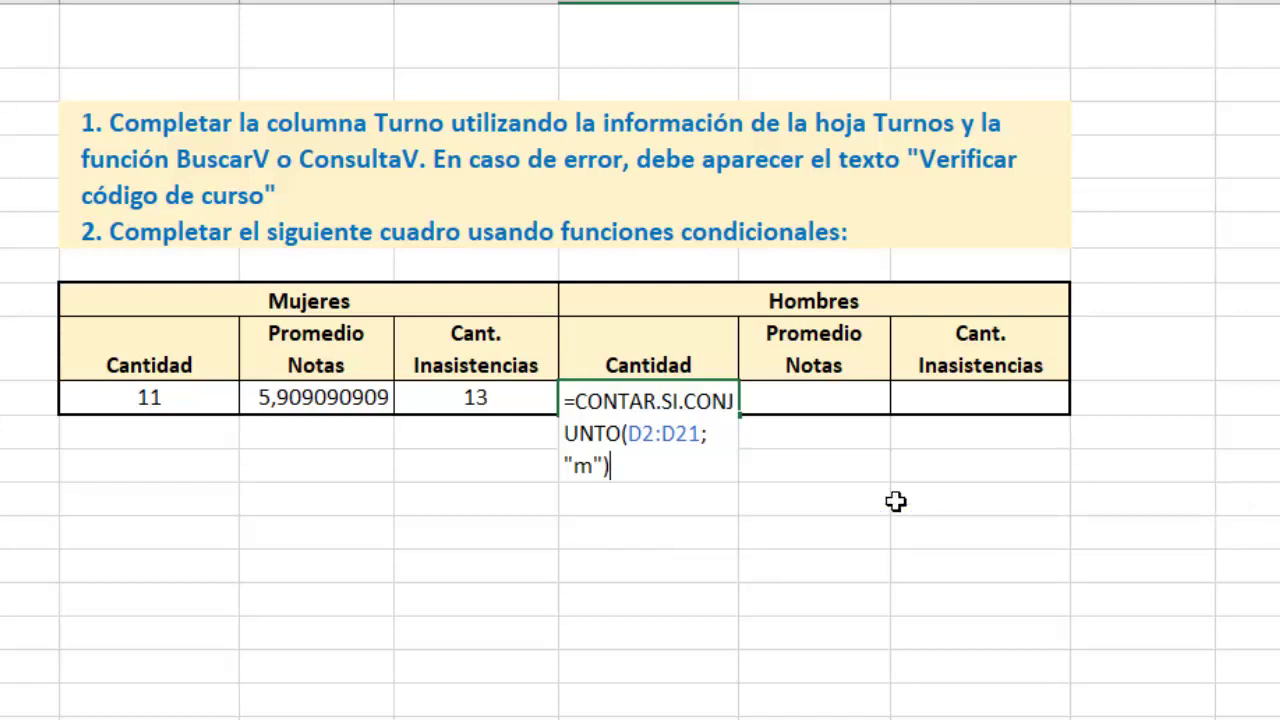
{"action": "key", "text": "Return"}
Start a PROMEDIO.SI.CONJUNTO formula in the Hombres Promedio Notas cell, N10, with the Nota values G2:G21 as the average range.
{"action": "key", "text": "Up"}
{"action": "key", "text": "Right"}
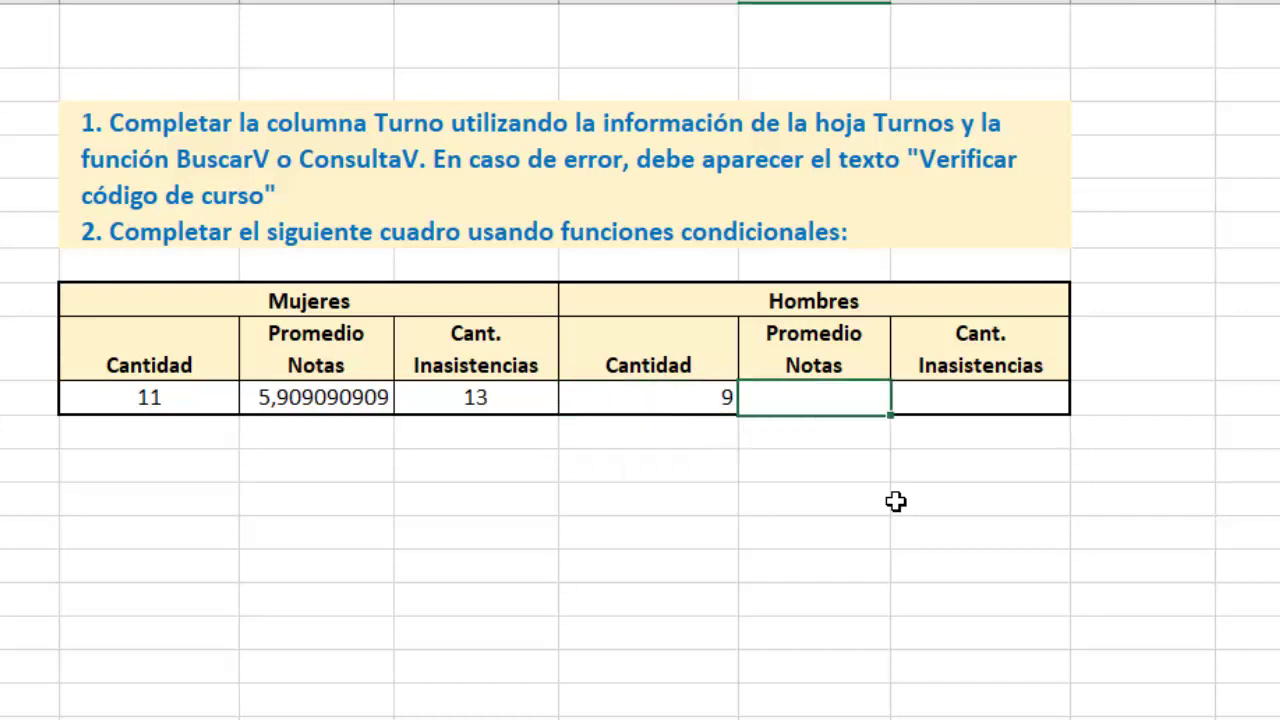
{"action": "type", "text": "=prom"}
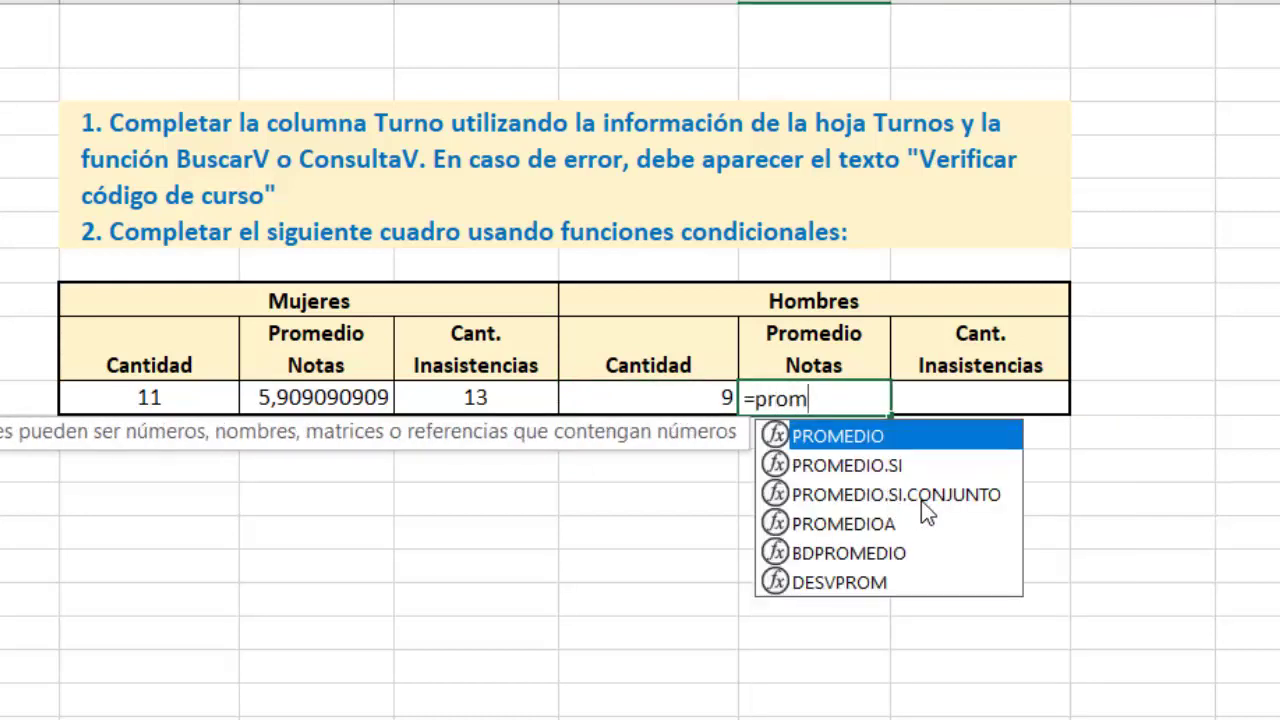
{"action": "double_click", "coordinate": [918, 507]}
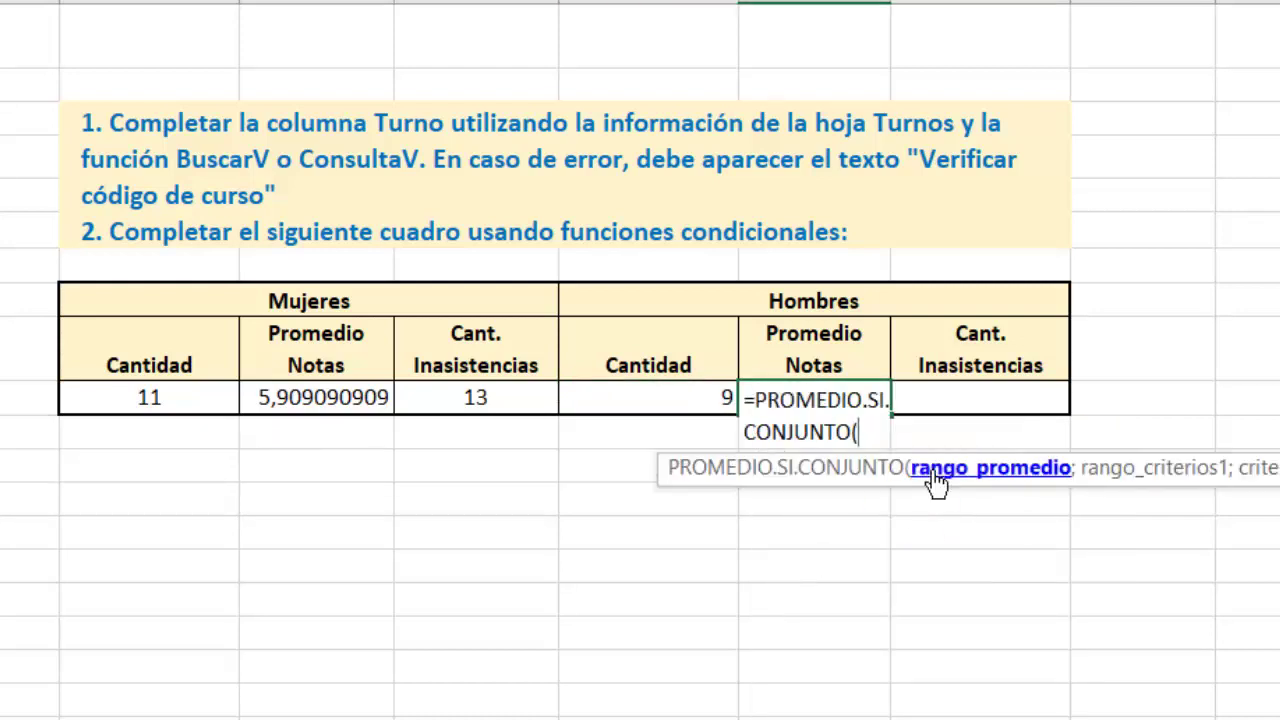
{"action": "left_click_drag", "start_coordinate": [868, 503], "coordinate": [866, 554]}
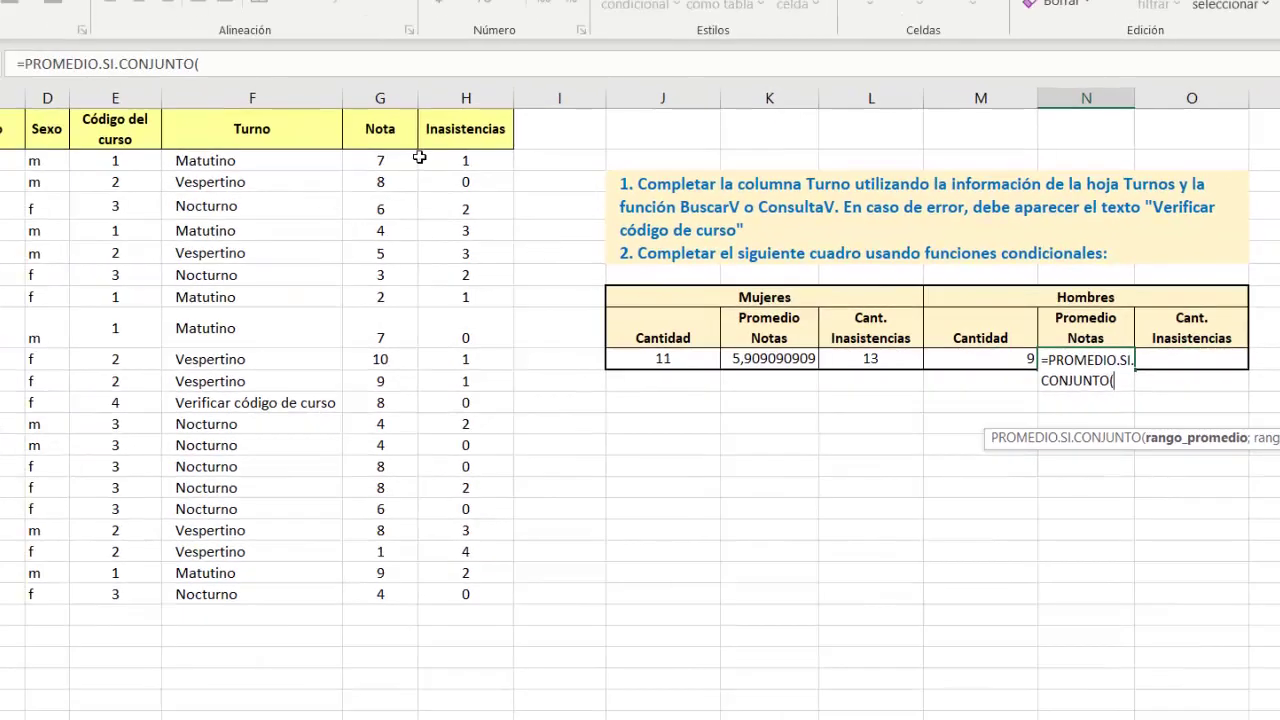
{"action": "left_click", "coordinate": [386, 164]}
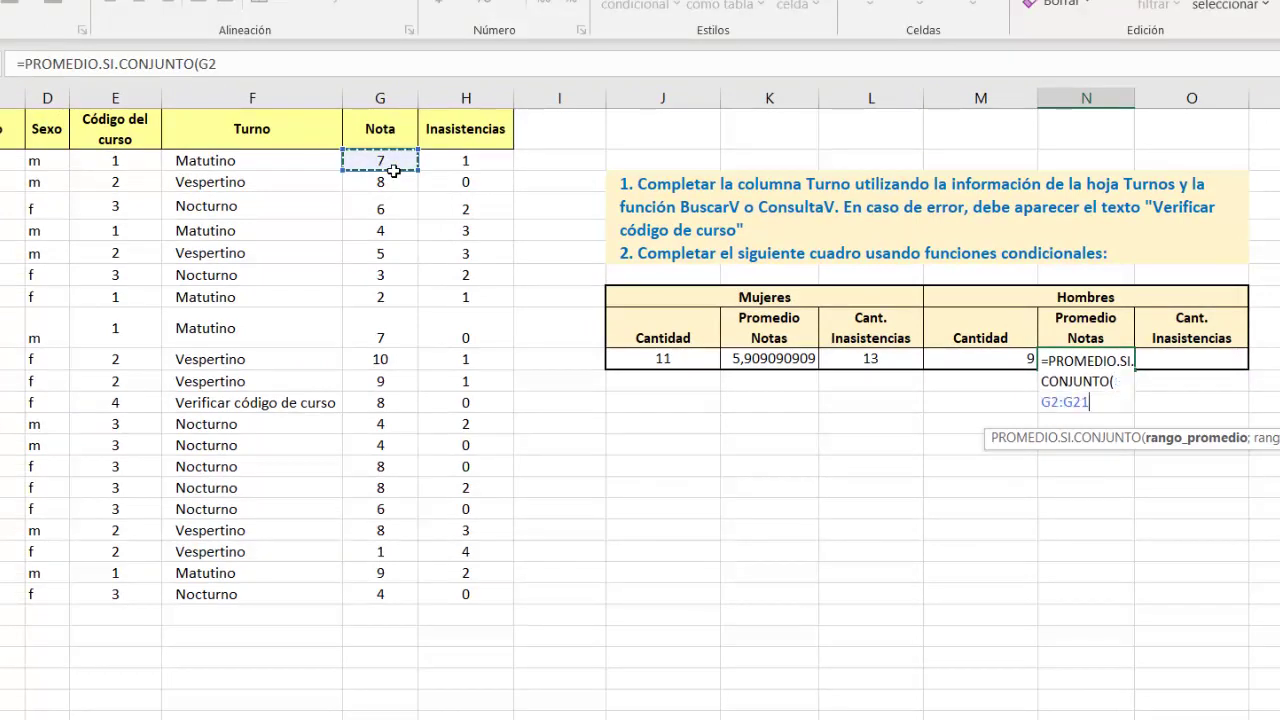
{"action": "key", "text": "ctrl+shift+Down"}
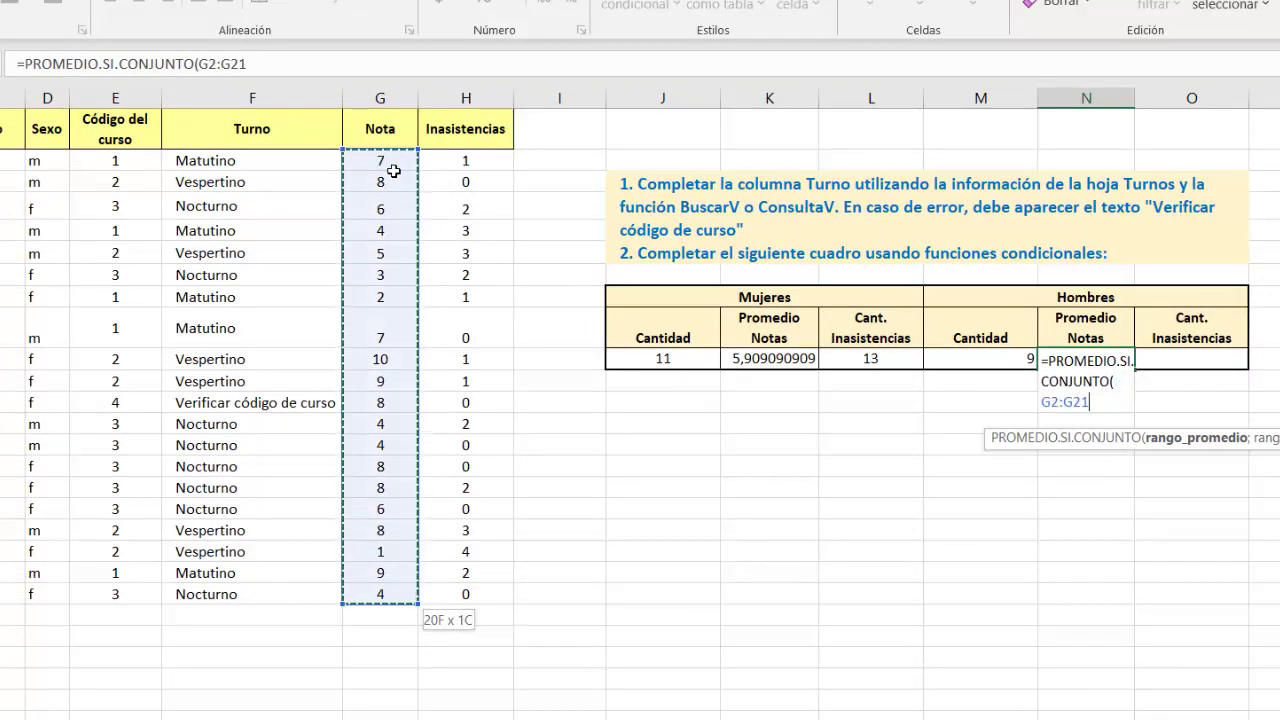
{"action": "type", "text": ";"}
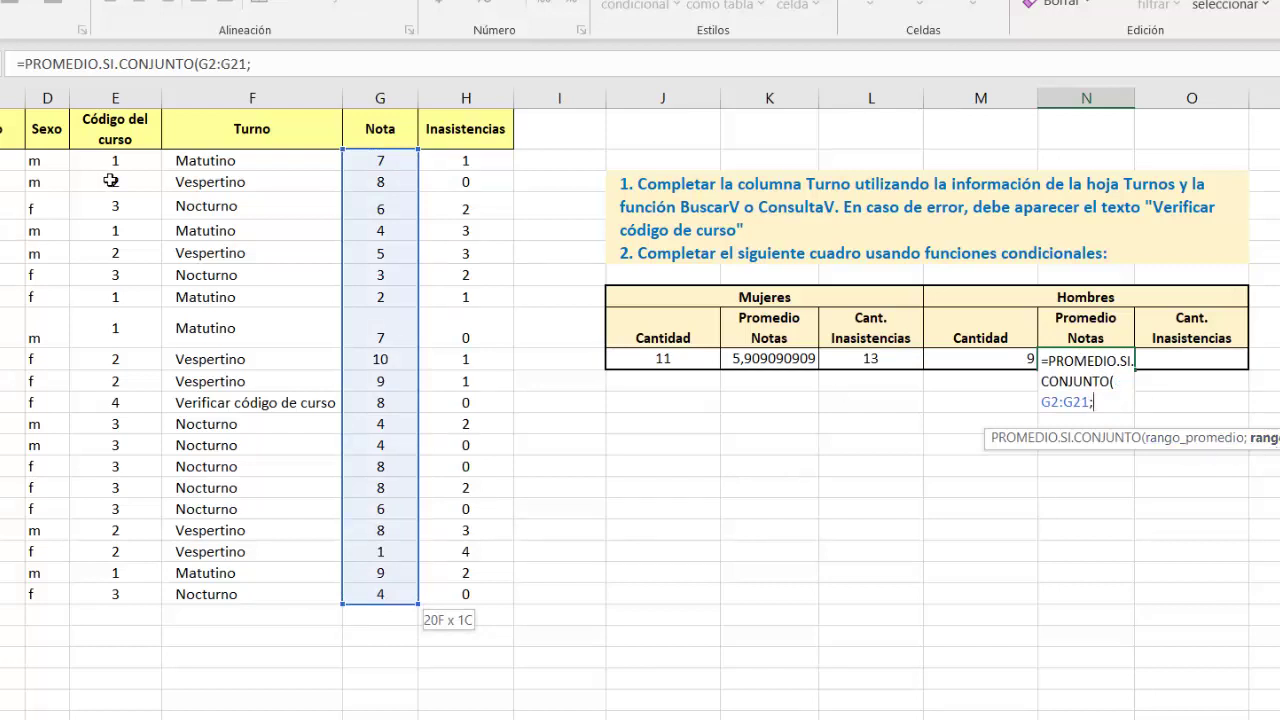
Complete the PROMEDIO.SI.CONJUNTO formula with the Sexo range D2:D21 and the criterion "m".
{"action": "left_click", "coordinate": [48, 163]}
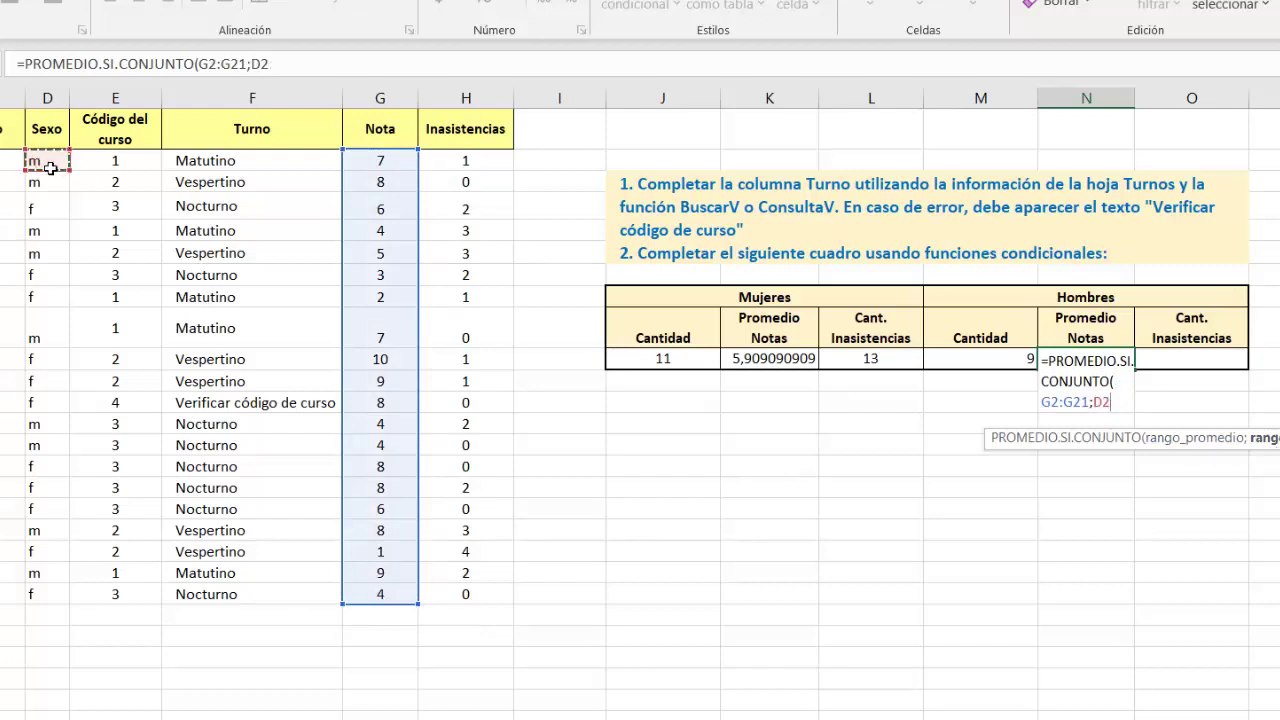
{"action": "key", "text": "ctrl+shift+Down"}
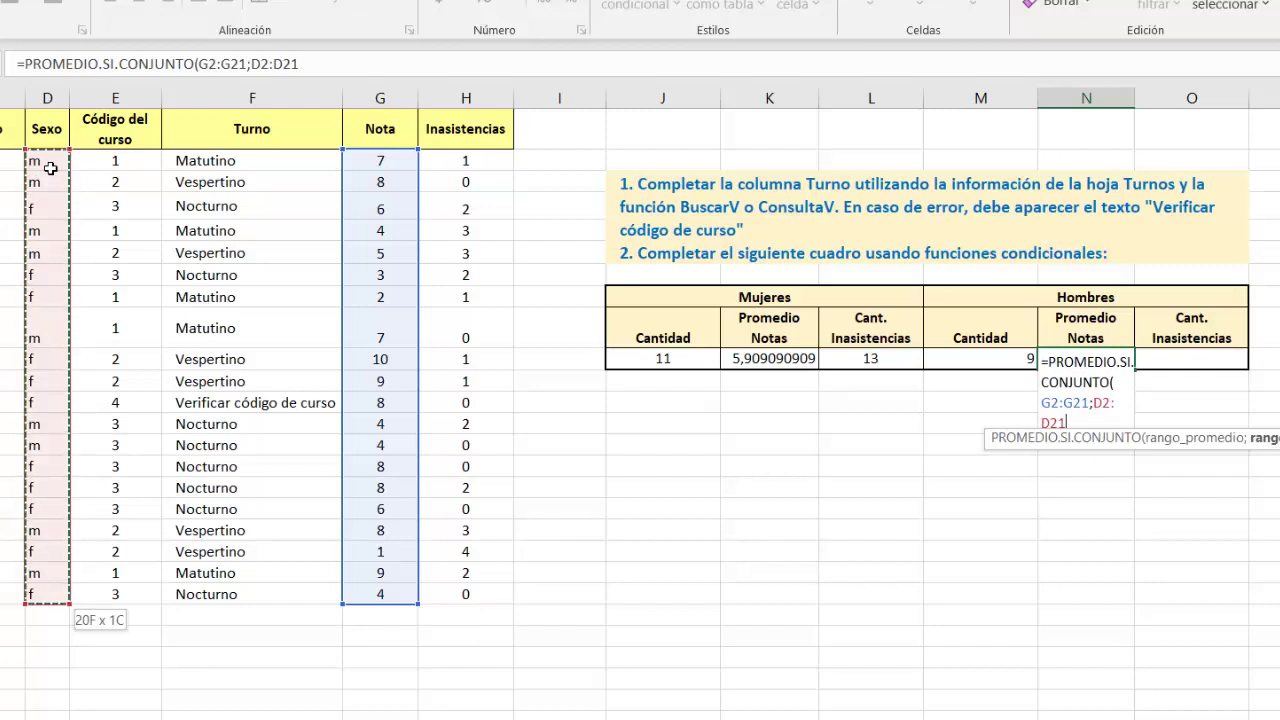
{"action": "type", "text": ";\"m"}
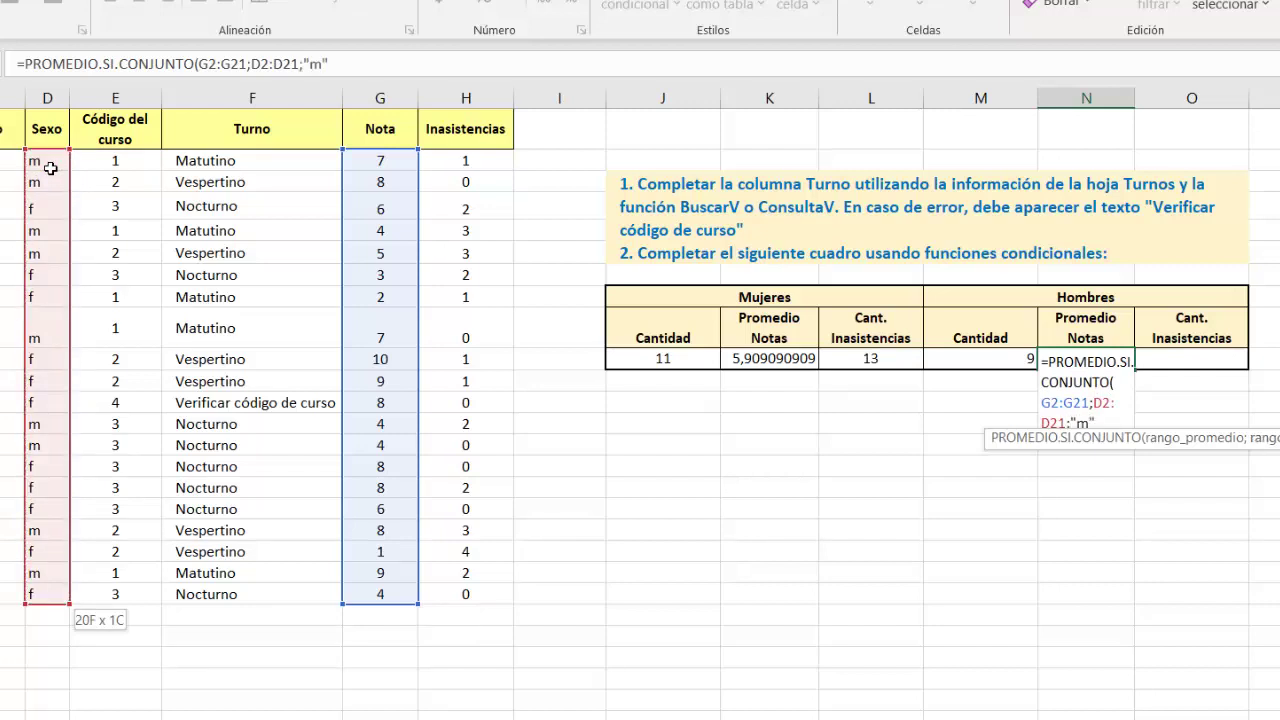
{"action": "type", "text": "\")"}
{"action": "key", "text": "ctrl+Return"}
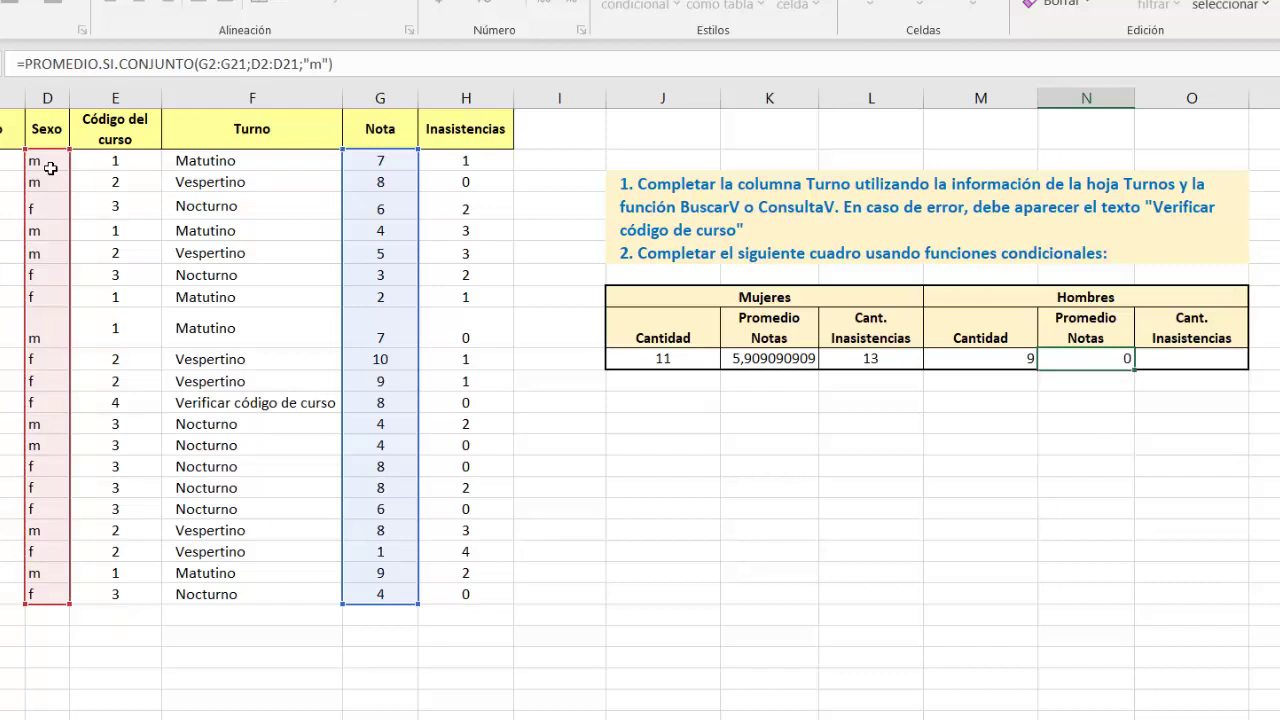
Start a SUMAR.SI.CONJUNTO formula in the Hombres Cant. Inasistencias cell, O10, with H2:H21 as the sum range.
{"action": "left_click", "coordinate": [1186, 360]}
{"action": "type", "text": "=suma"}
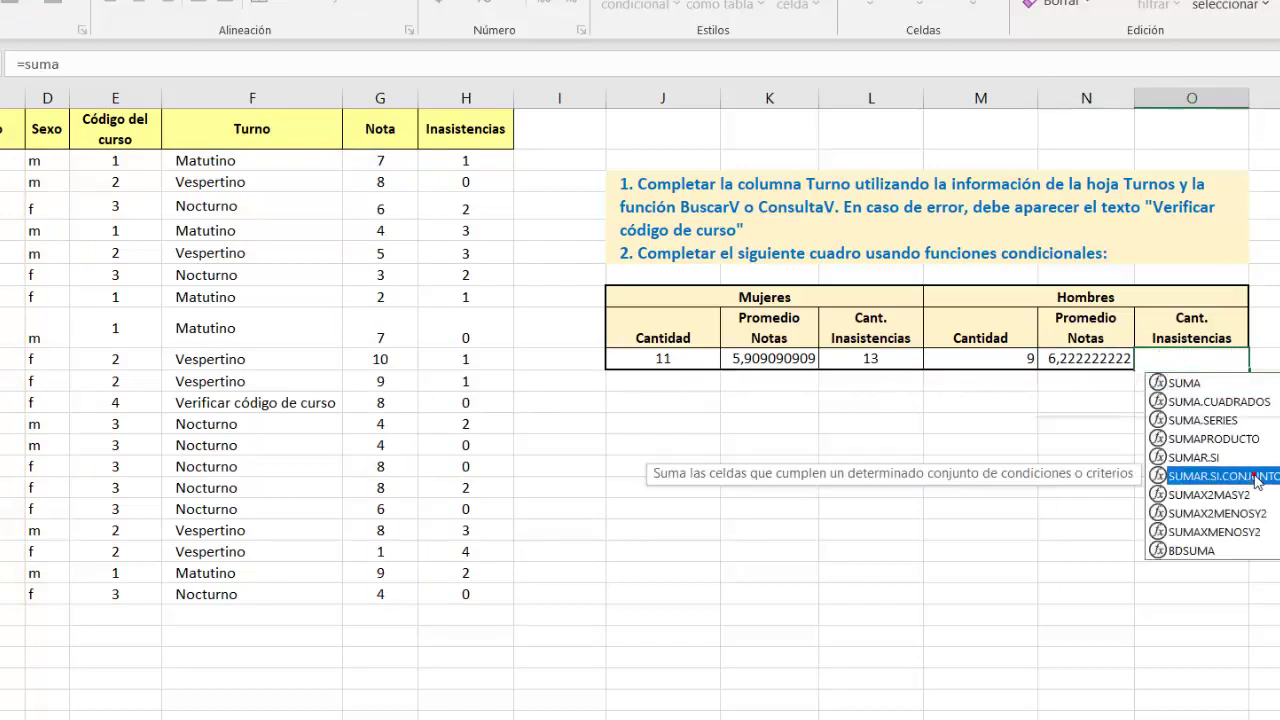
{"action": "double_click", "coordinate": [1258, 476]}
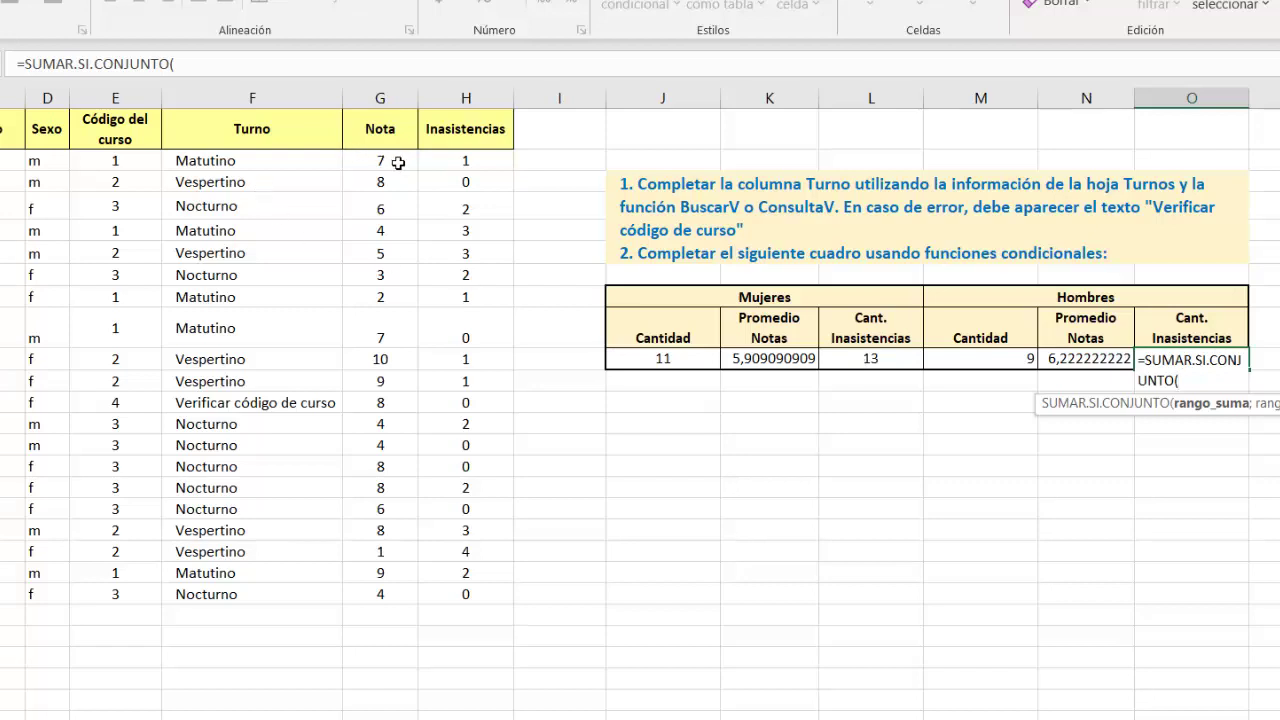
{"action": "left_click", "coordinate": [466, 168]}
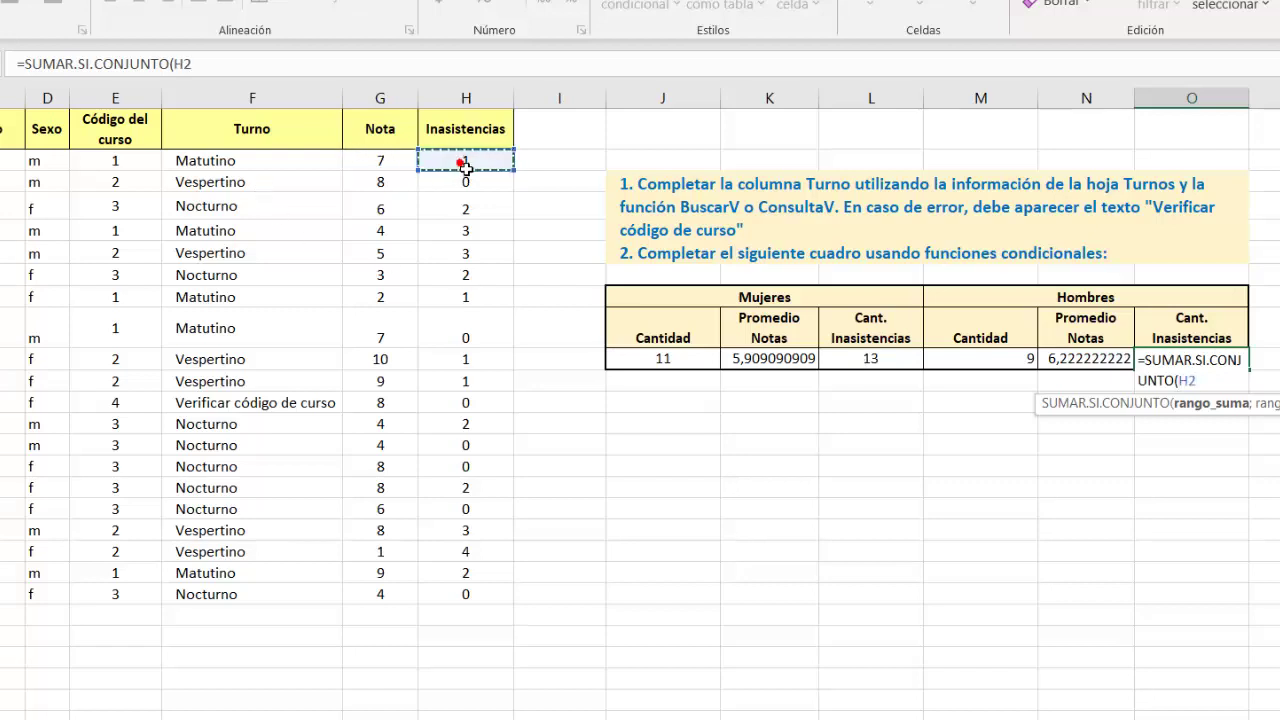
{"action": "key", "text": "ctrl+shift+Down"}
{"action": "type", "text": ";"}
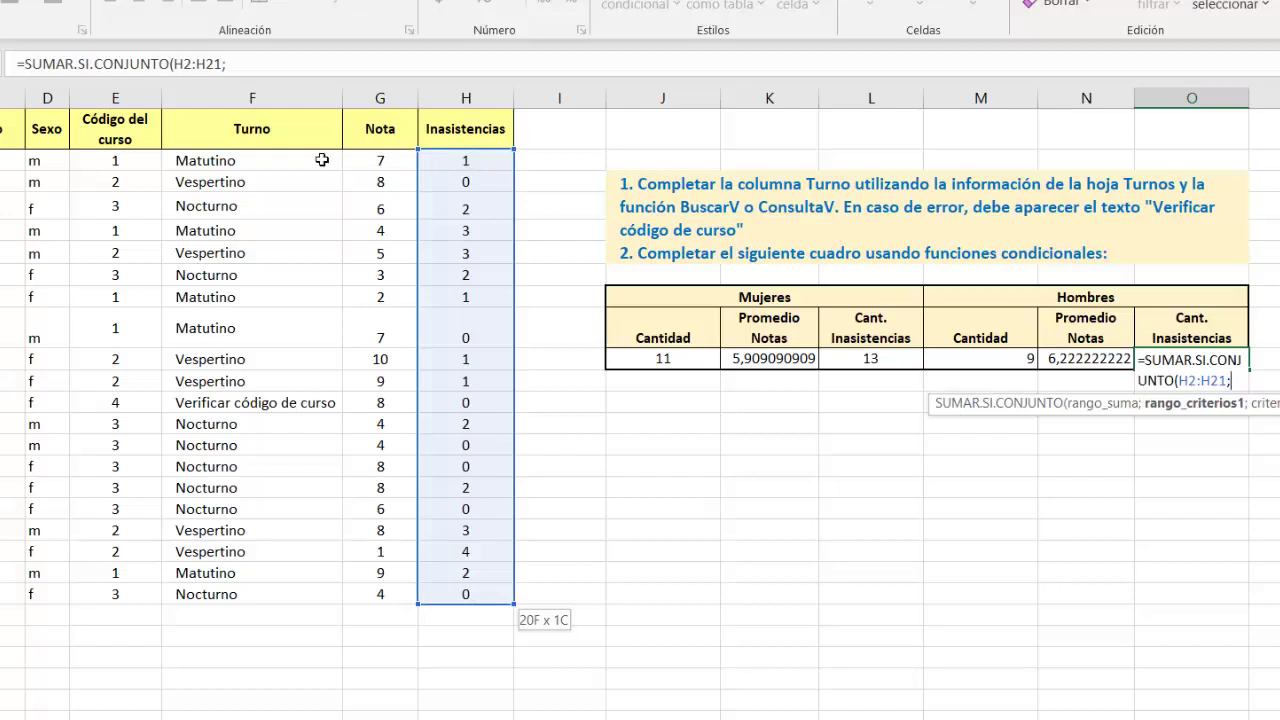
Complete the SUMAR.SI.CONJUNTO formula with the Sexo range D2:D21 and criterion "m", and select an empty cell below the table.
{"action": "left_click", "coordinate": [47, 163]}
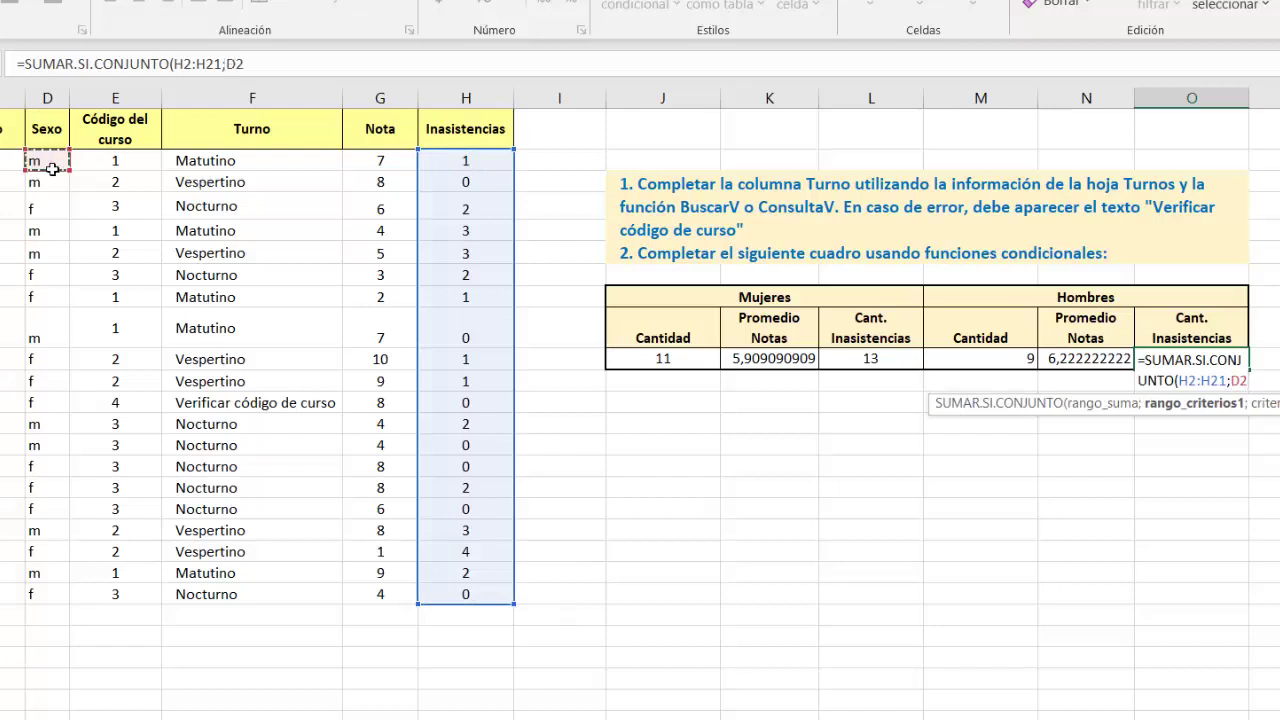
{"action": "key", "text": "ctrl+shift+Down"}
{"action": "type", "text": ";"}
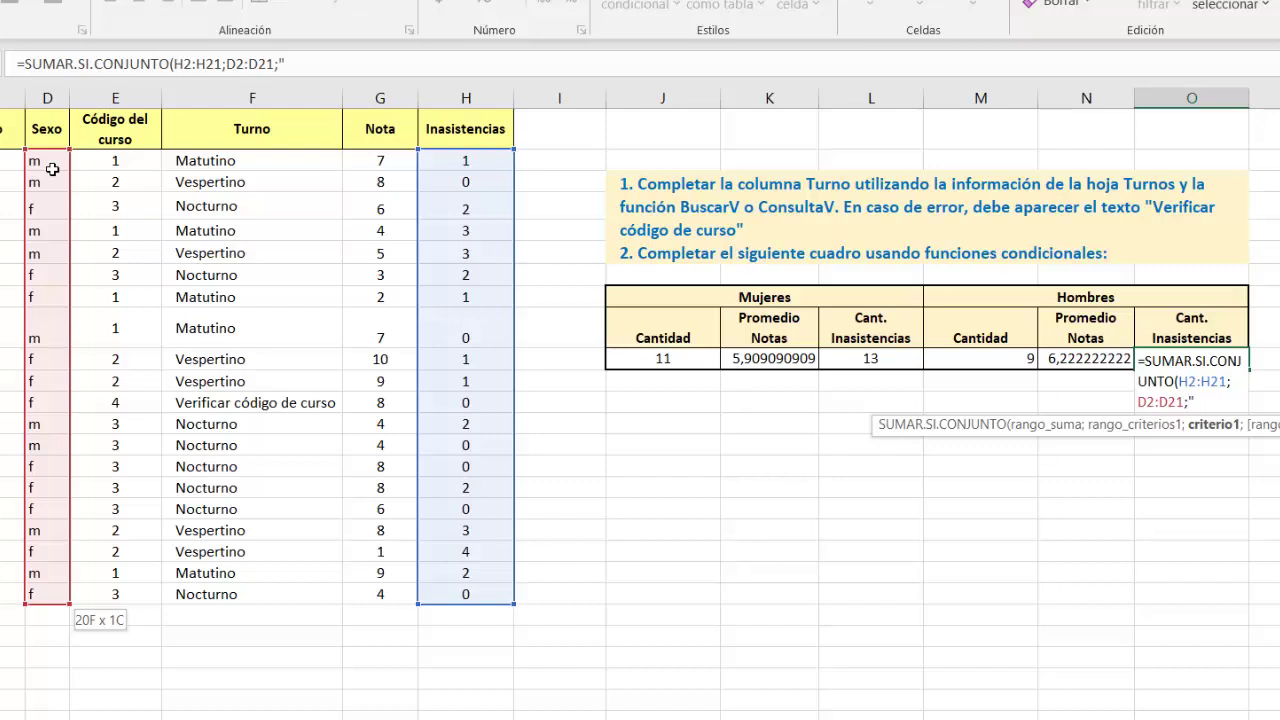
{"action": "type", "text": "\"m\")"}
{"action": "key", "text": "Return"}
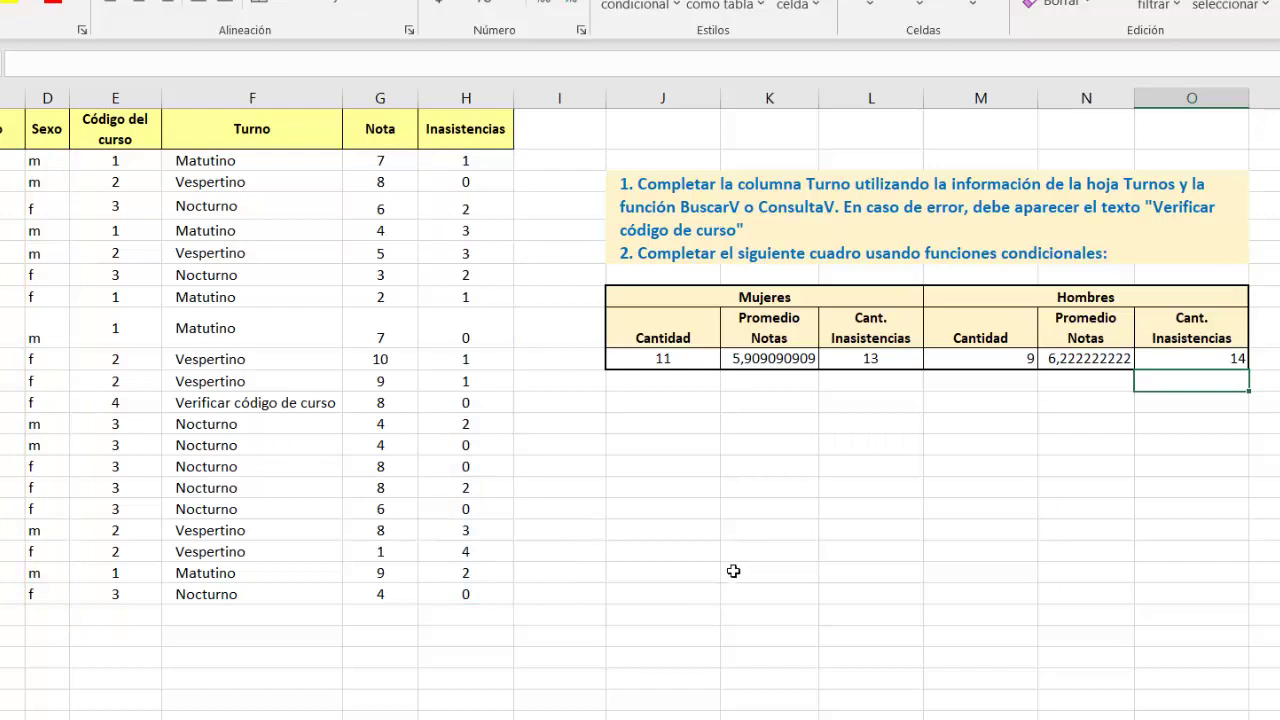
{"action": "left_click", "coordinate": [731, 512]}
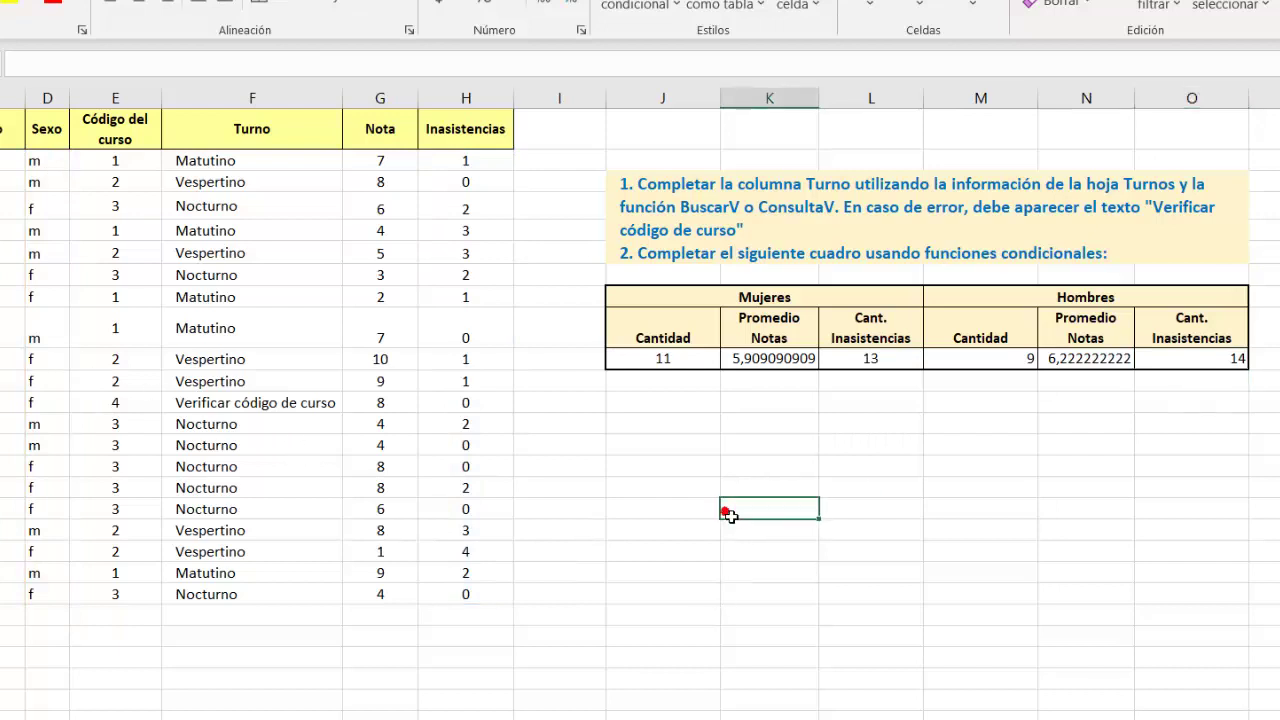